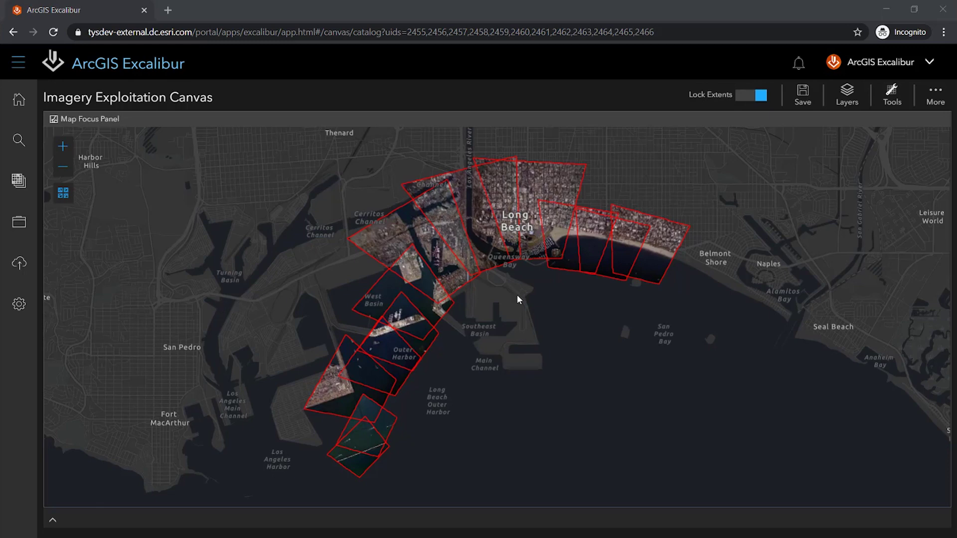
{"action": "left_click", "coordinate": [893, 97]}
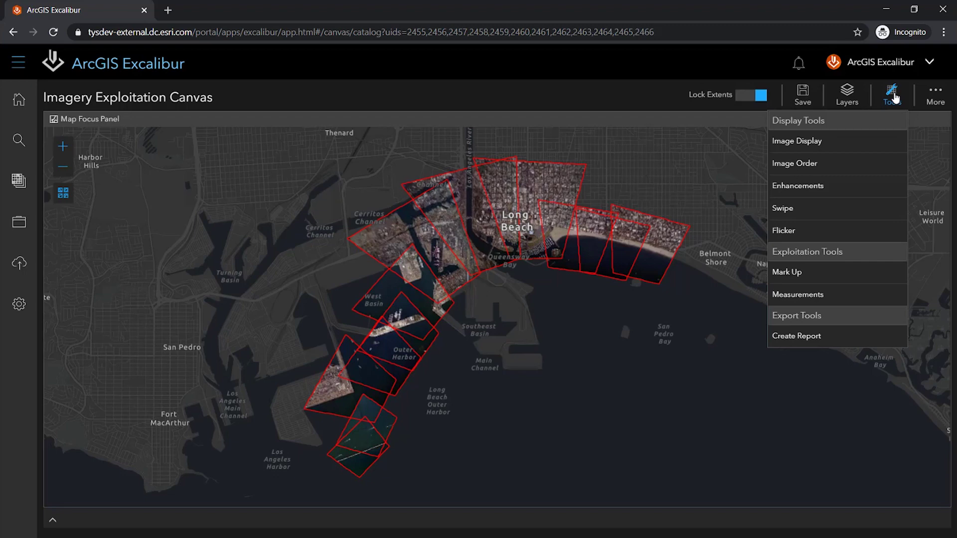
{"action": "left_click", "coordinate": [896, 99]}
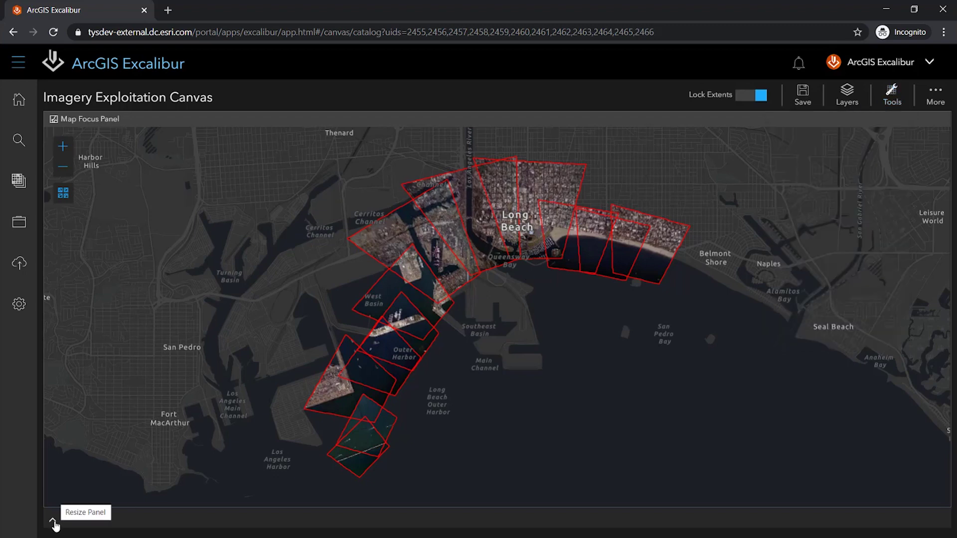
- Find image 2016obS03773242 in the image records table and display it in its own Image Focus Panel
{"action": "left_click", "coordinate": [54, 521]}
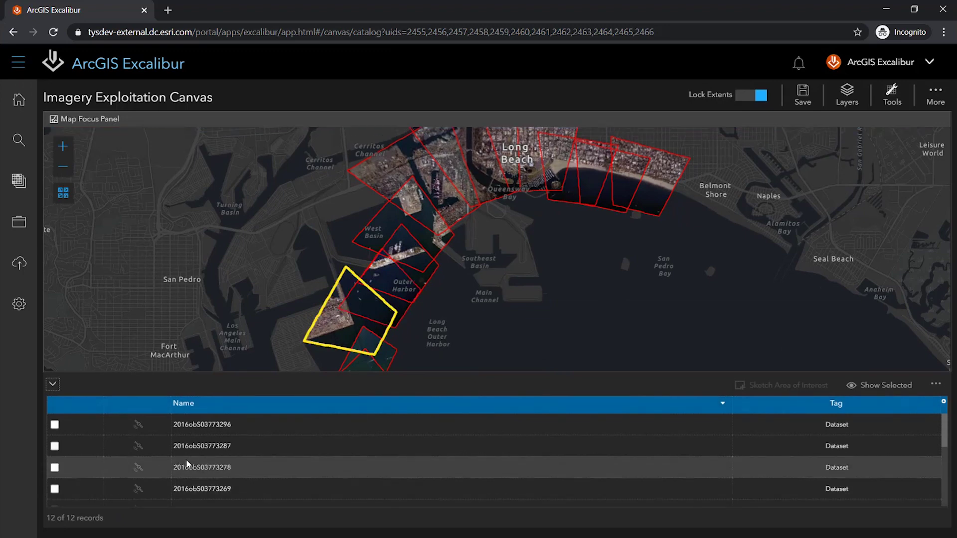
{"action": "scroll", "coordinate": [187, 461], "scroll_direction": "down", "scroll_amount": 1}
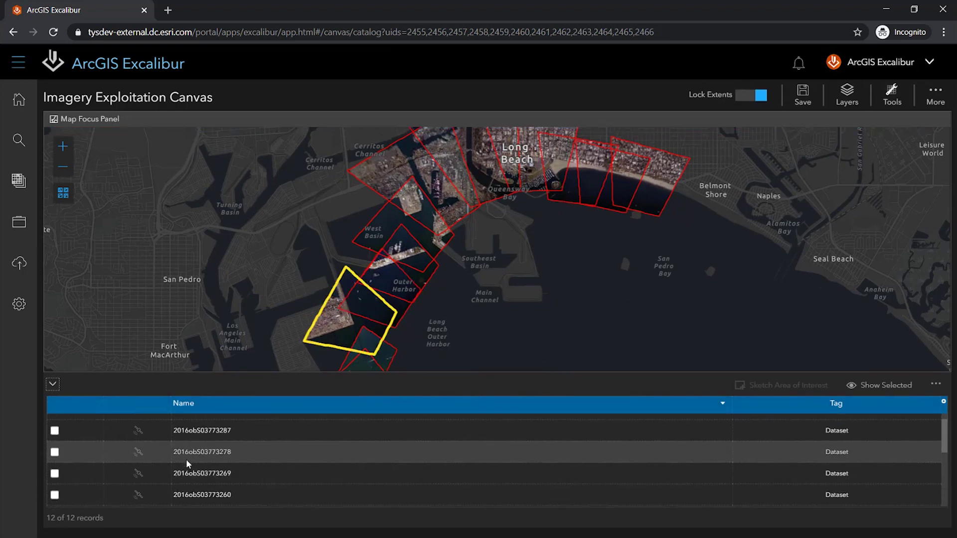
{"action": "scroll", "coordinate": [197, 441], "scroll_direction": "down", "scroll_amount": 3}
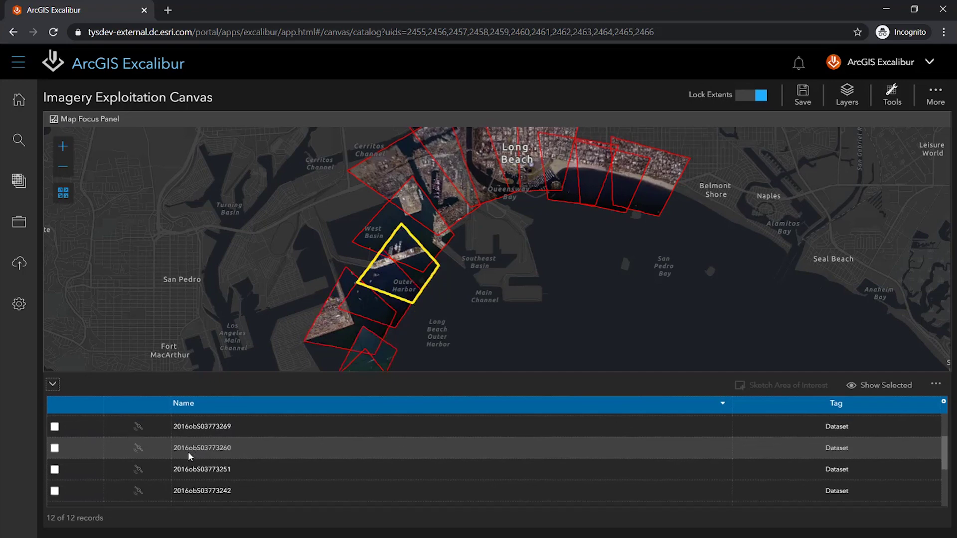
{"action": "scroll", "coordinate": [189, 455], "scroll_direction": "down", "scroll_amount": 2}
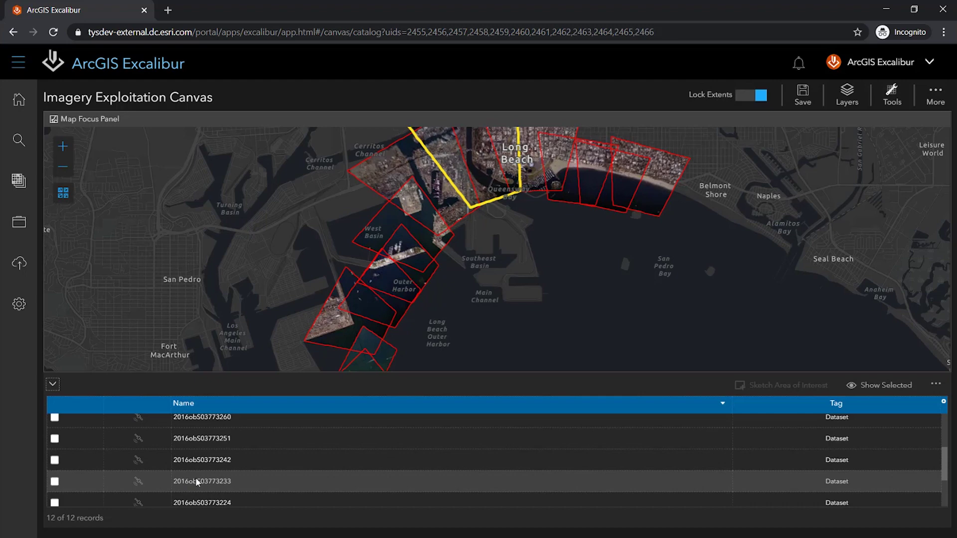
{"action": "scroll", "coordinate": [196, 480], "scroll_direction": "down", "scroll_amount": 1}
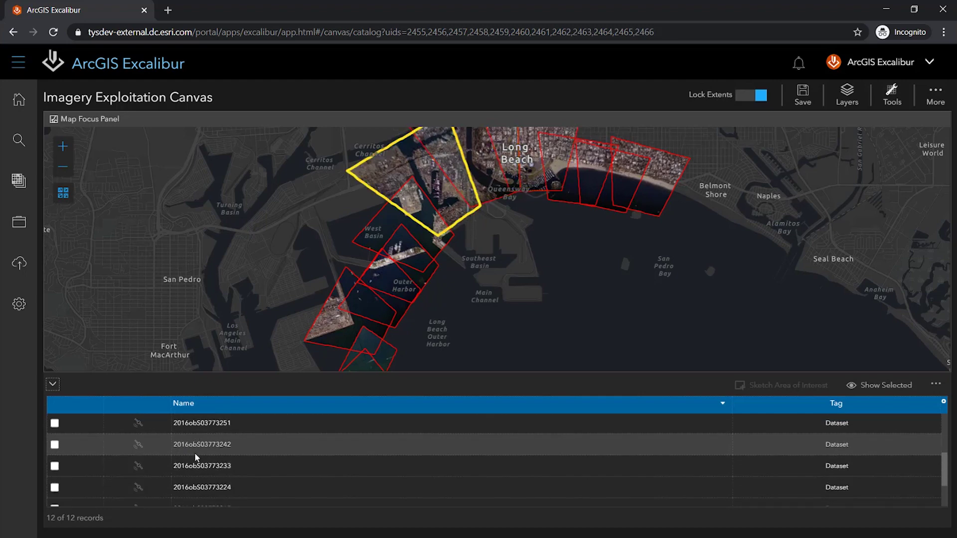
{"action": "left_click", "coordinate": [55, 444]}
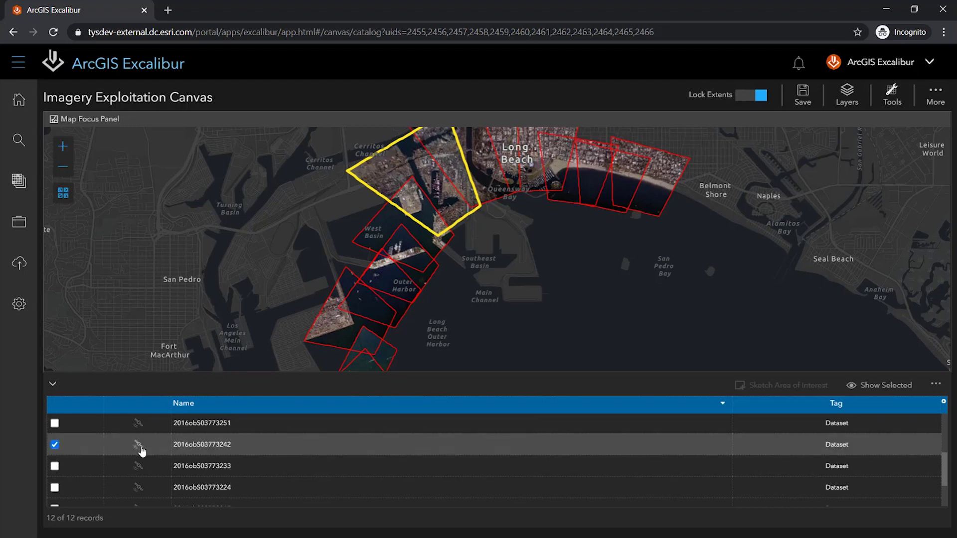
{"action": "left_click", "coordinate": [138, 445]}
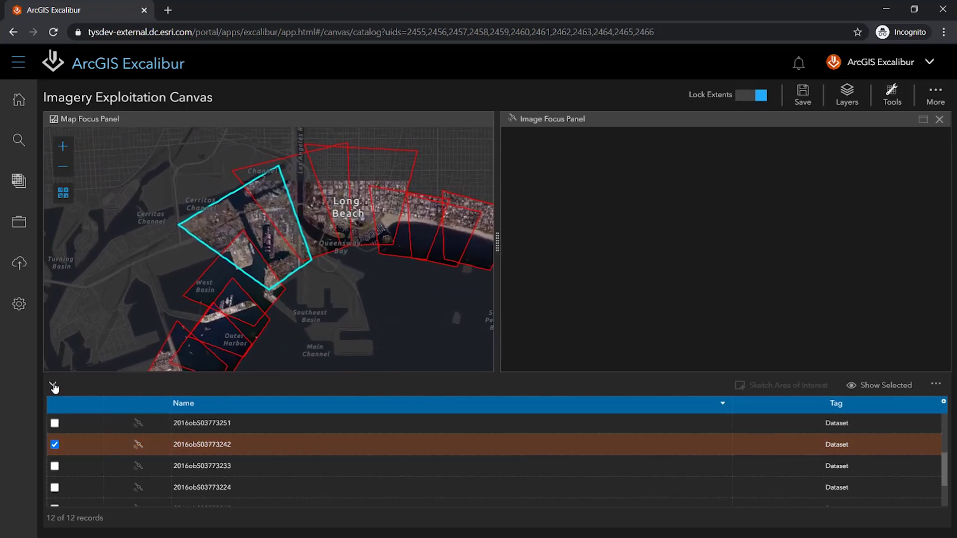
{"action": "left_click", "coordinate": [52, 384]}
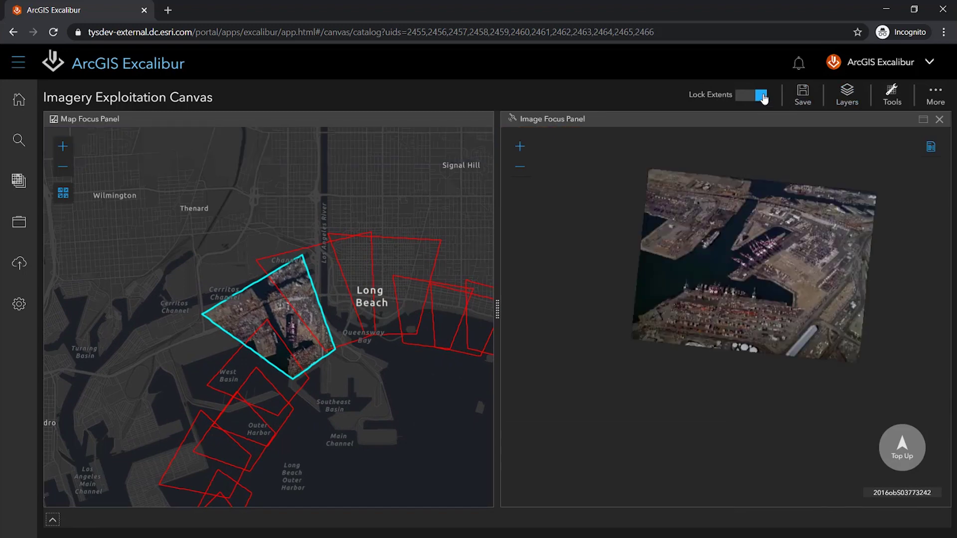
- Unlock the map and image extents and examine the arched bridge over the channel in both panels
{"action": "left_click", "coordinate": [761, 98]}
{"action": "scroll", "coordinate": [299, 339], "scroll_direction": "up", "scroll_amount": 2}
{"action": "scroll", "coordinate": [314, 352], "scroll_direction": "up", "scroll_amount": 5}
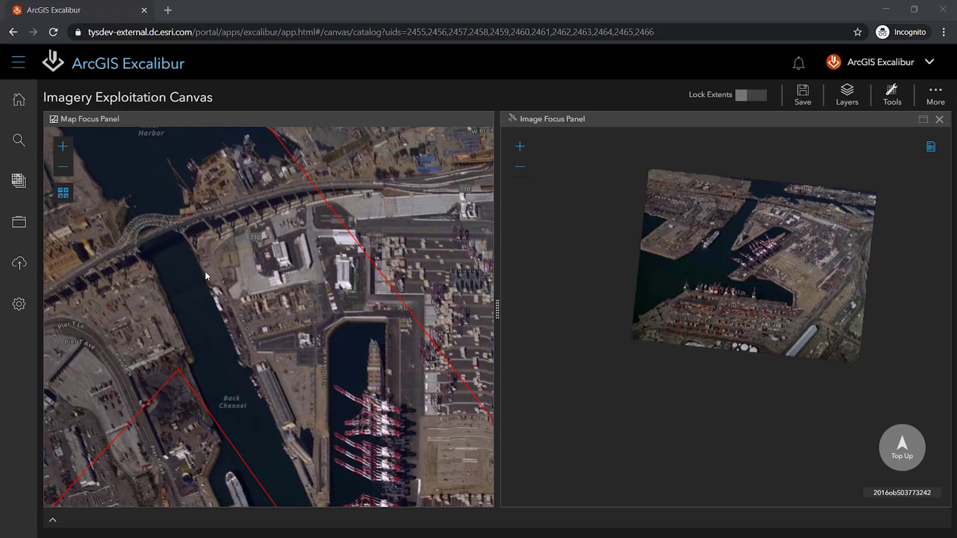
{"action": "left_click_drag", "start_coordinate": [193, 270], "coordinate": [273, 284]}
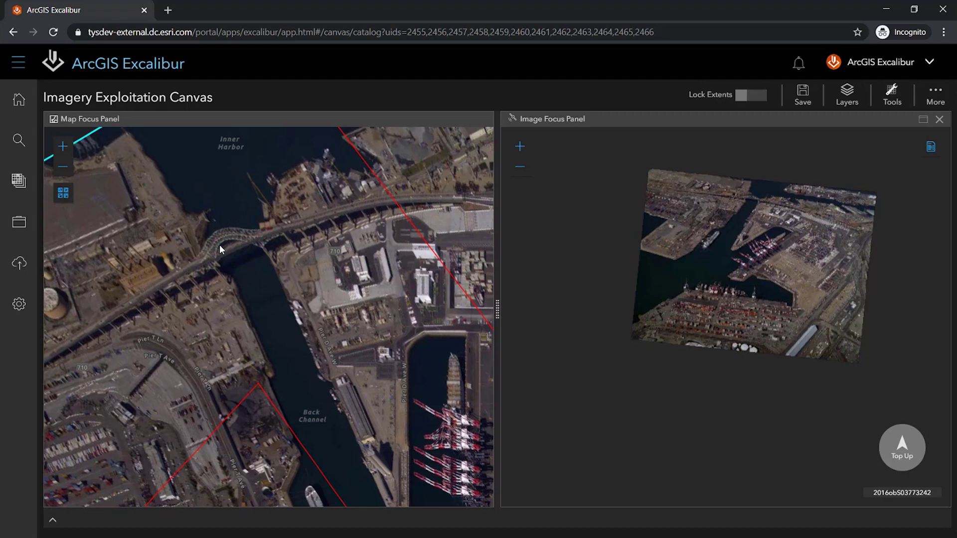
{"action": "scroll", "coordinate": [220, 244], "scroll_direction": "up", "scroll_amount": 1}
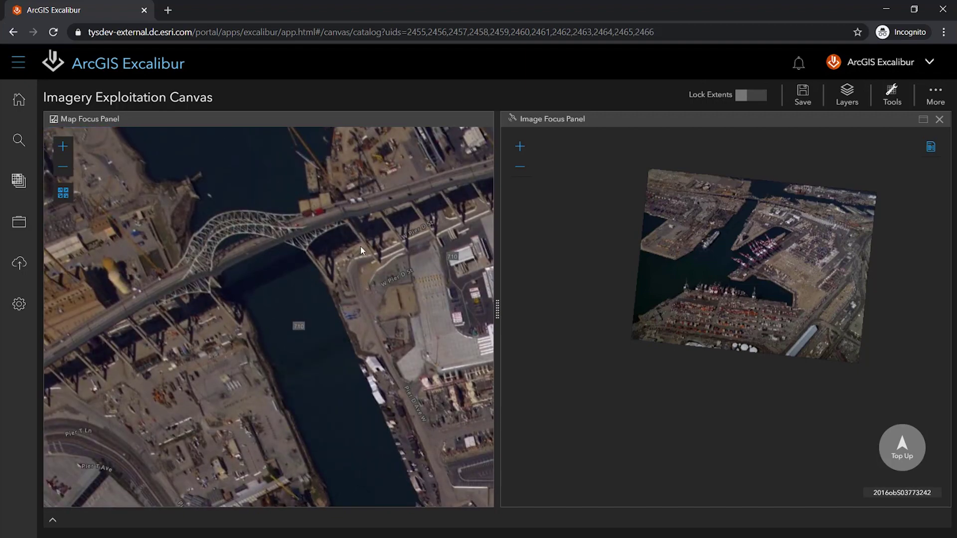
{"action": "left_click_drag", "start_coordinate": [718, 180], "coordinate": [776, 218]}
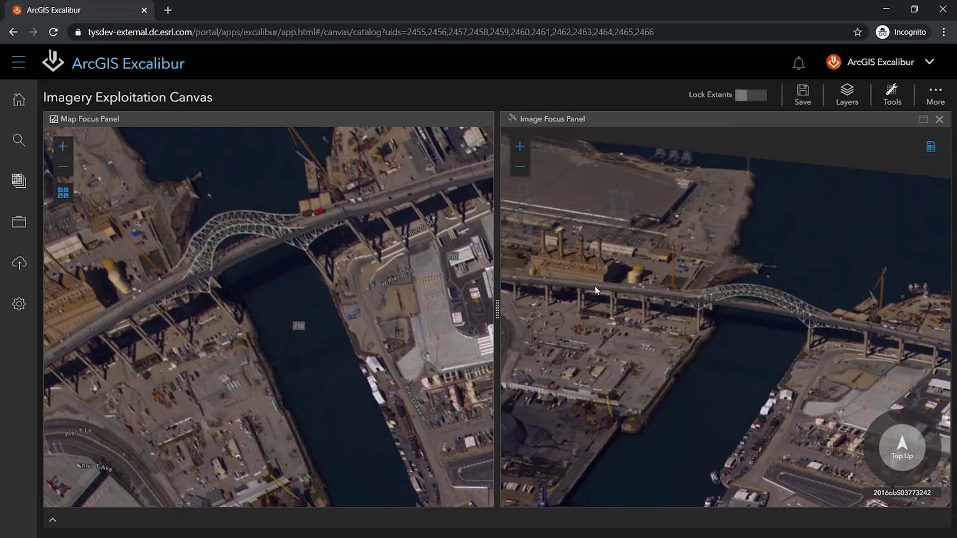
{"action": "left_click_drag", "start_coordinate": [736, 316], "coordinate": [711, 305]}
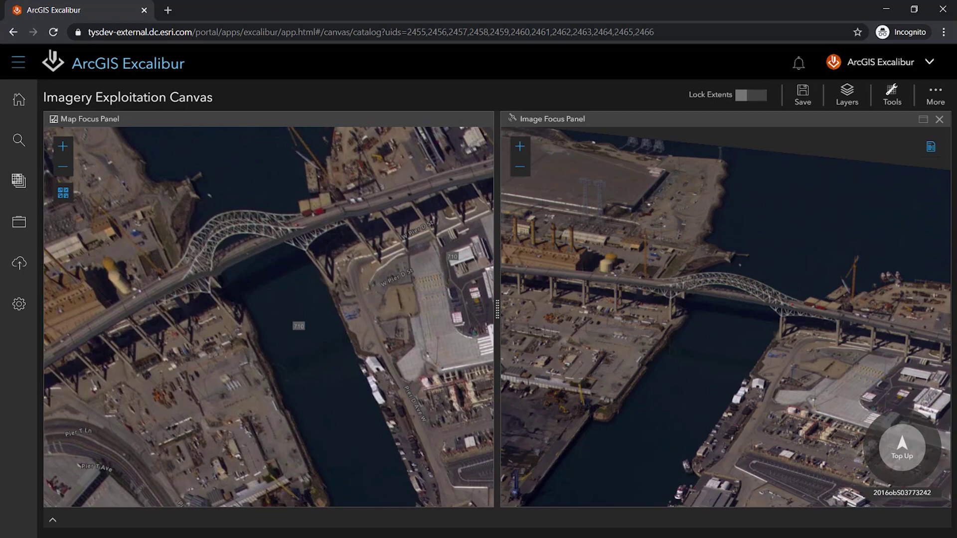
- Maximize the Image Focus Panel and bring the red-and-white cranes and the docked ships into view
{"action": "left_click", "coordinate": [923, 119]}
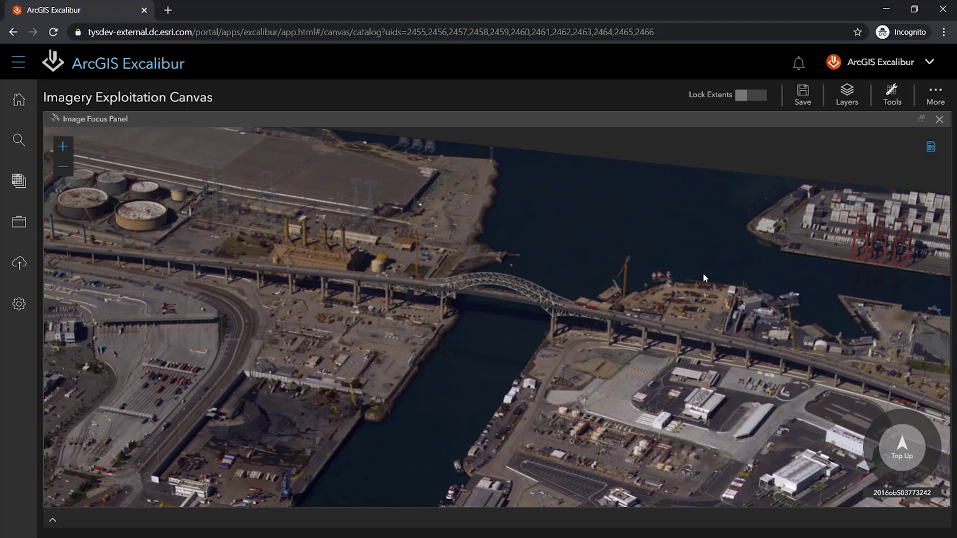
{"action": "left_click_drag", "start_coordinate": [711, 292], "coordinate": [576, 203]}
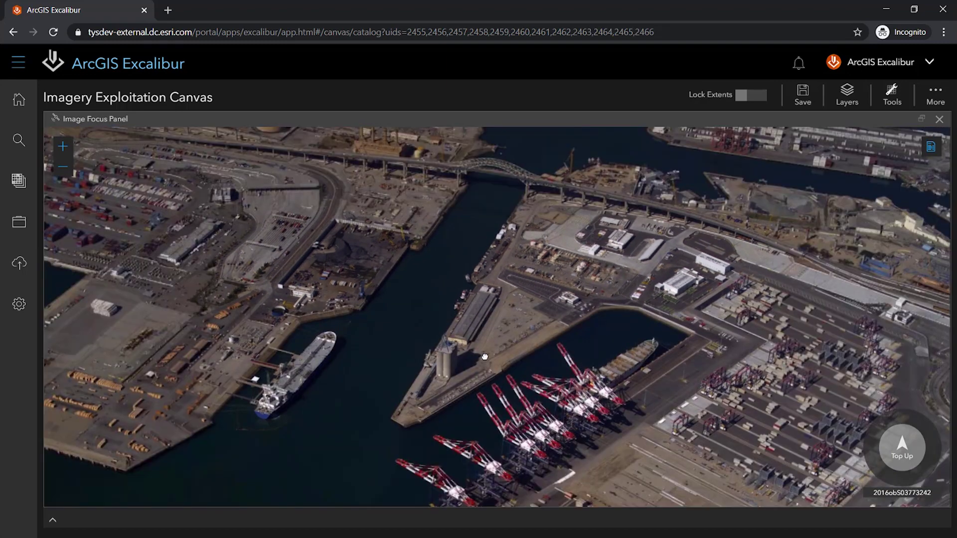
{"action": "left_click_drag", "start_coordinate": [486, 382], "coordinate": [477, 341]}
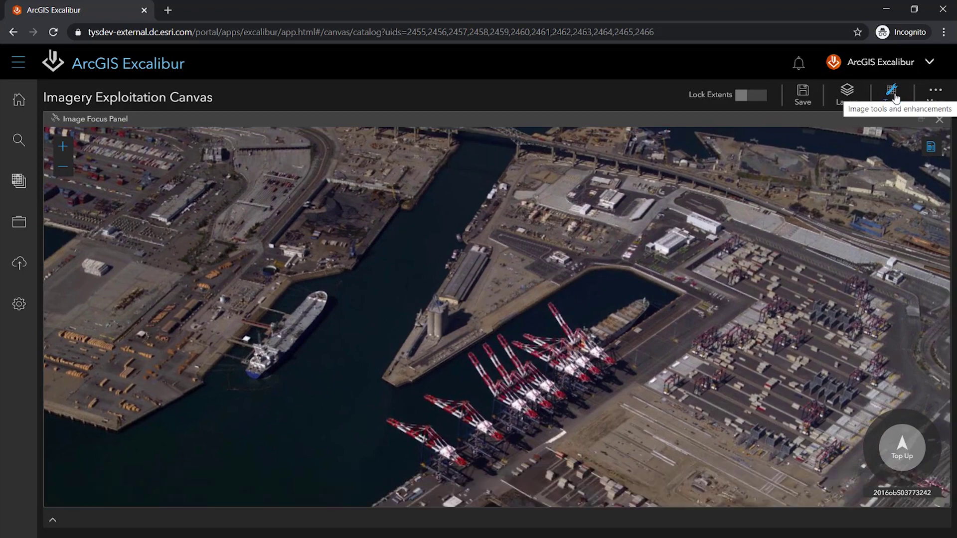
- Enable the DRA and Gamma quick enhancements for the image in the Image Display Tool
{"action": "left_click", "coordinate": [892, 95]}
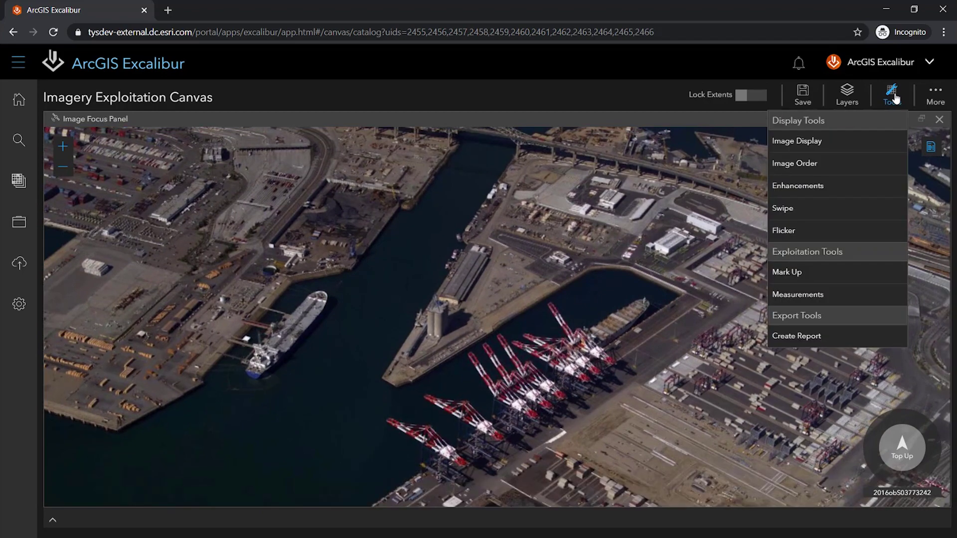
{"action": "left_click", "coordinate": [833, 147]}
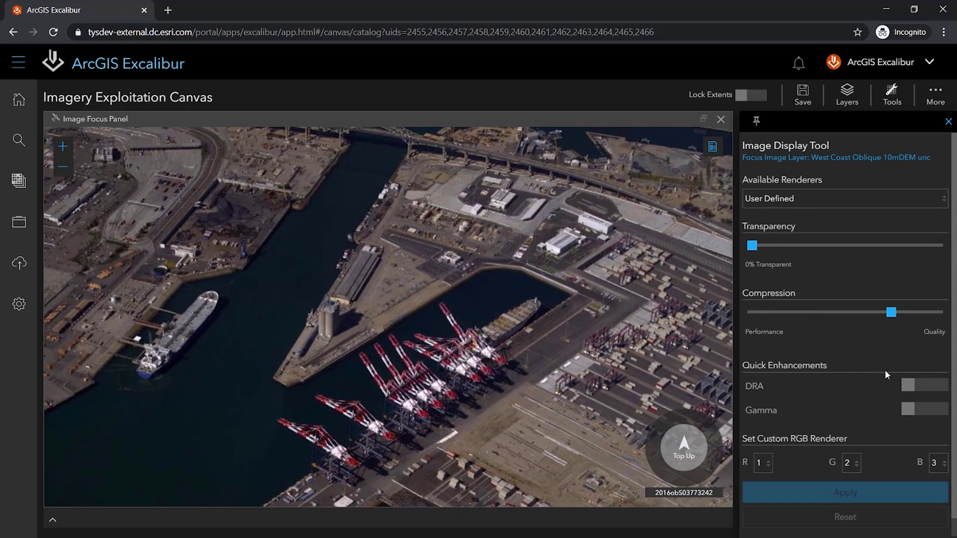
{"action": "left_click", "coordinate": [910, 385]}
{"action": "left_click", "coordinate": [914, 412]}
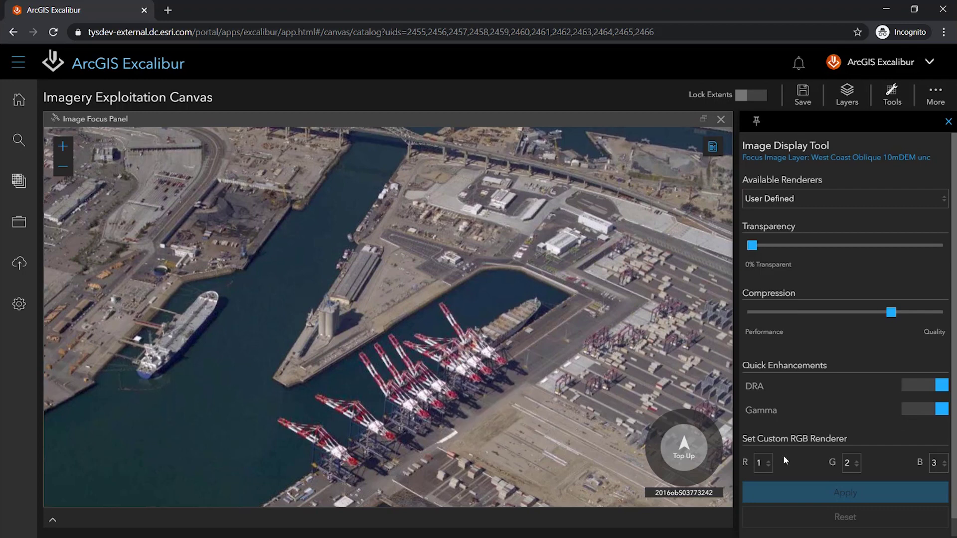
- Try a custom RGB renderer with R 1, G 1 and B 1 on the image, and reset it
{"action": "left_click", "coordinate": [857, 465]}
{"action": "left_click", "coordinate": [943, 466]}
{"action": "left_click", "coordinate": [942, 465]}
{"action": "left_click", "coordinate": [881, 493]}
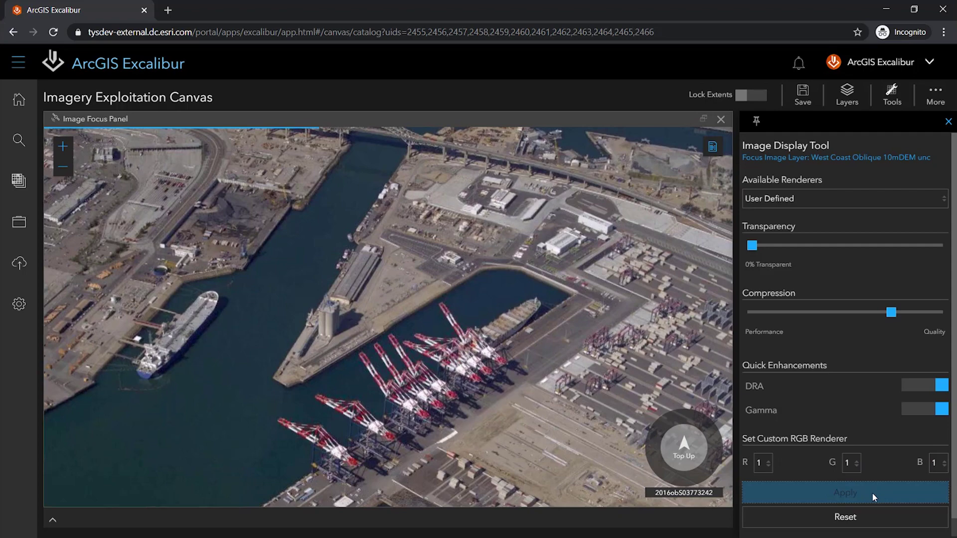
{"action": "left_click", "coordinate": [847, 517]}
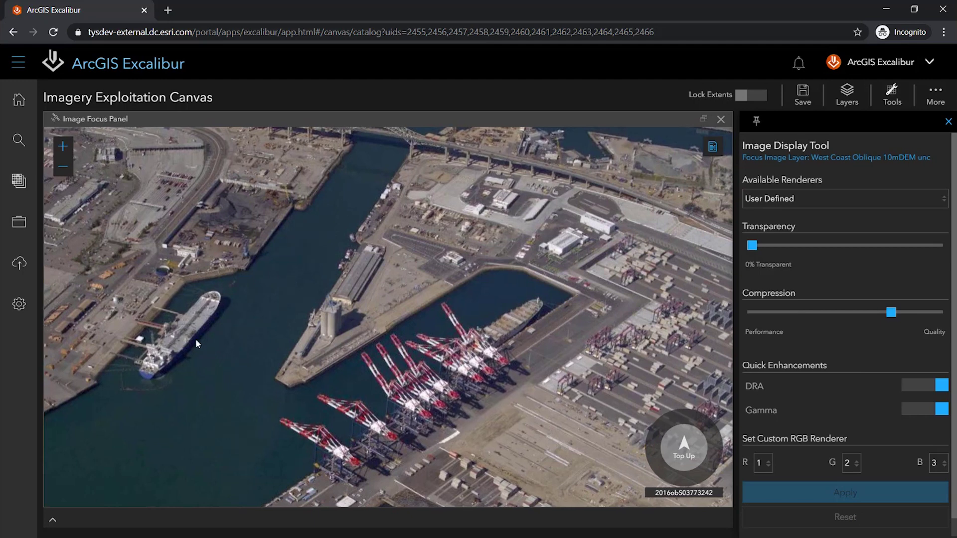
- Measure the length in feet of the ship docked across the channel from the cranes, and hide the measurement line
{"action": "left_click", "coordinate": [892, 94]}
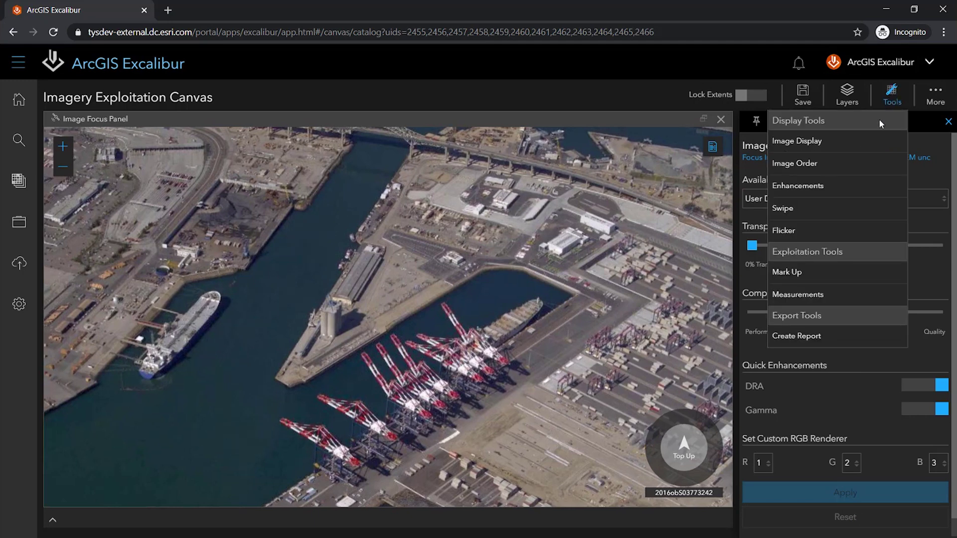
{"action": "left_click", "coordinate": [811, 295]}
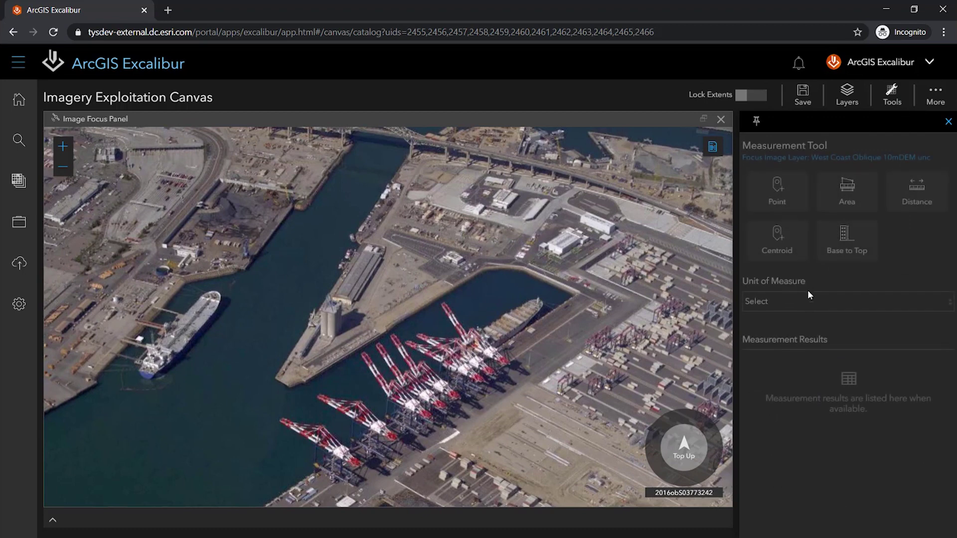
{"action": "left_click", "coordinate": [907, 190]}
{"action": "left_click", "coordinate": [812, 295]}
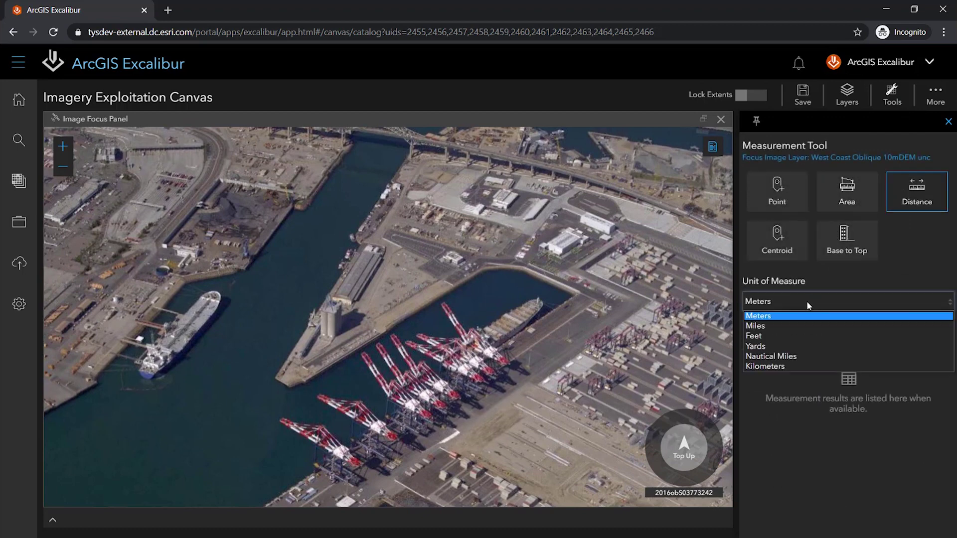
{"action": "left_click", "coordinate": [789, 336]}
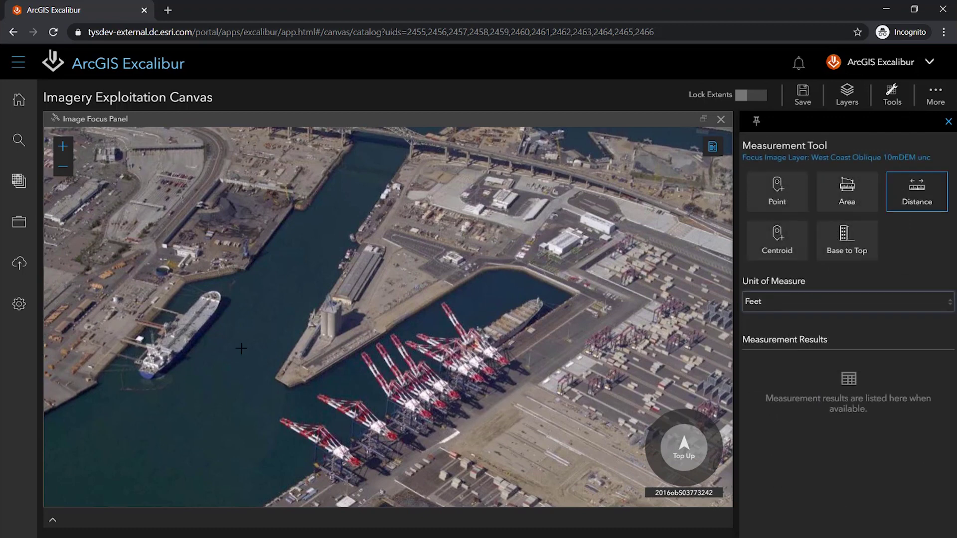
{"action": "left_click", "coordinate": [146, 372]}
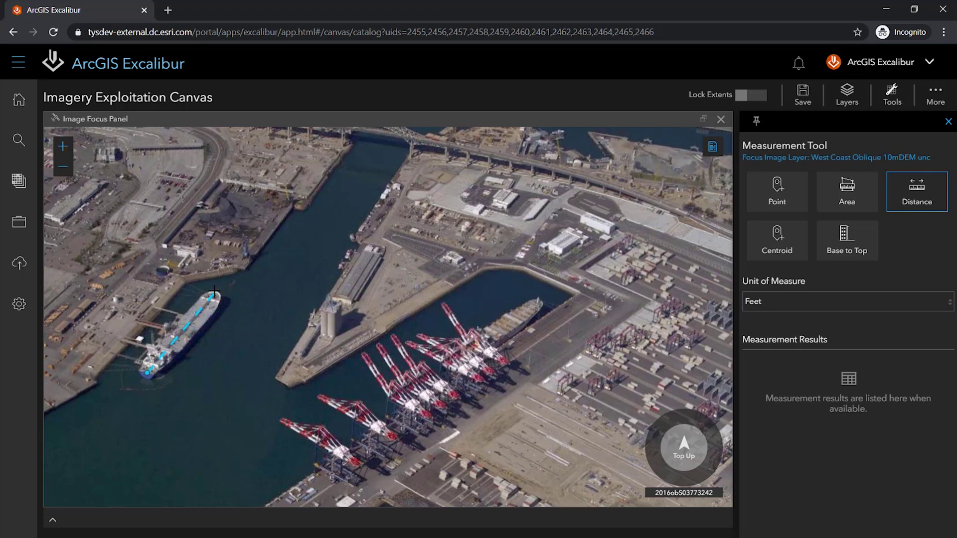
{"action": "left_click", "coordinate": [216, 289]}
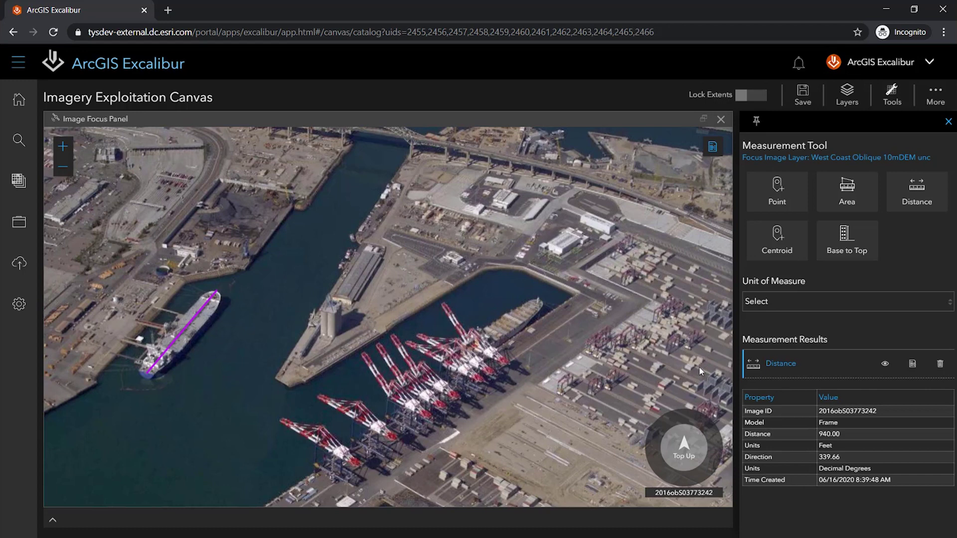
{"action": "left_click", "coordinate": [885, 366]}
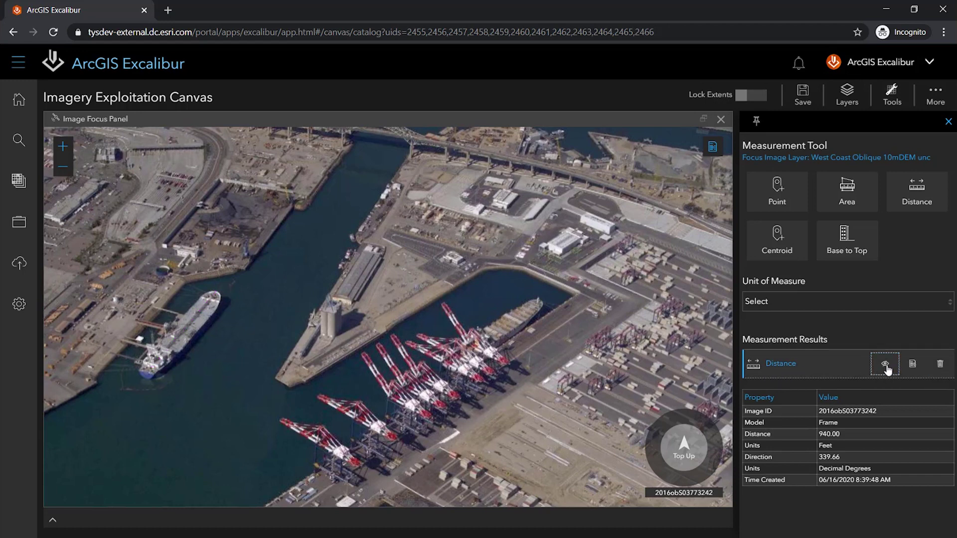
- Mark up the image with a rectangle around the red-and-white cranes and the ship docked in the basin
{"action": "left_click", "coordinate": [891, 94]}
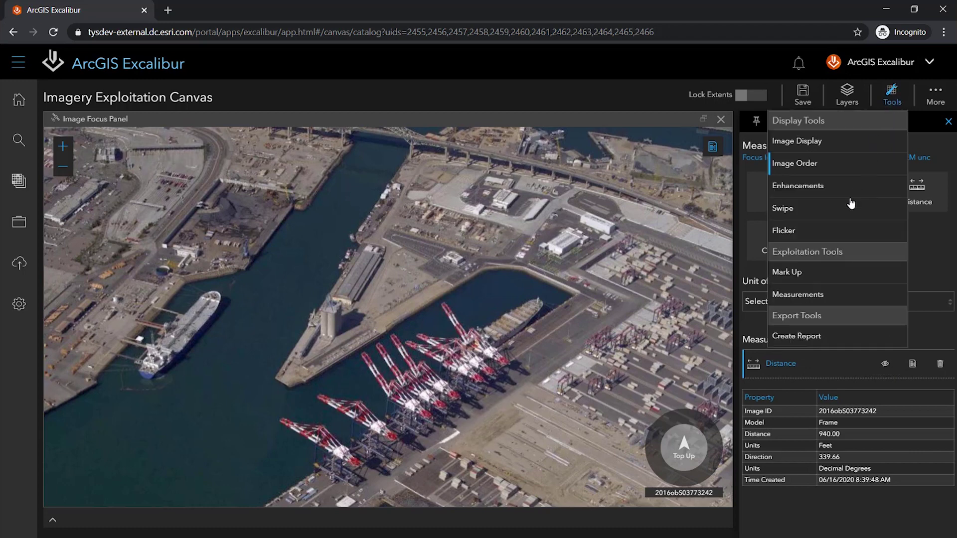
{"action": "left_click", "coordinate": [803, 275]}
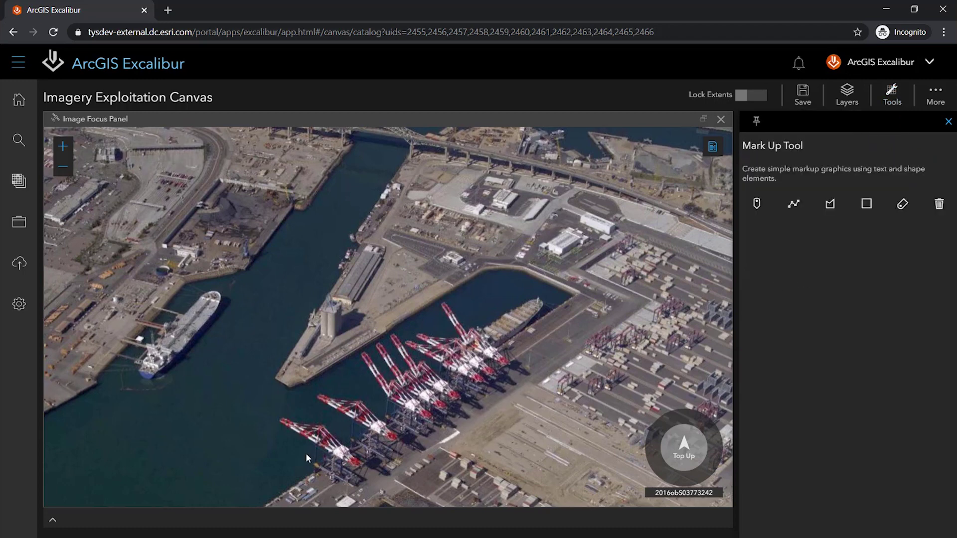
{"action": "scroll", "coordinate": [301, 439], "scroll_direction": "down", "scroll_amount": 3}
{"action": "left_click_drag", "start_coordinate": [271, 451], "coordinate": [385, 323]}
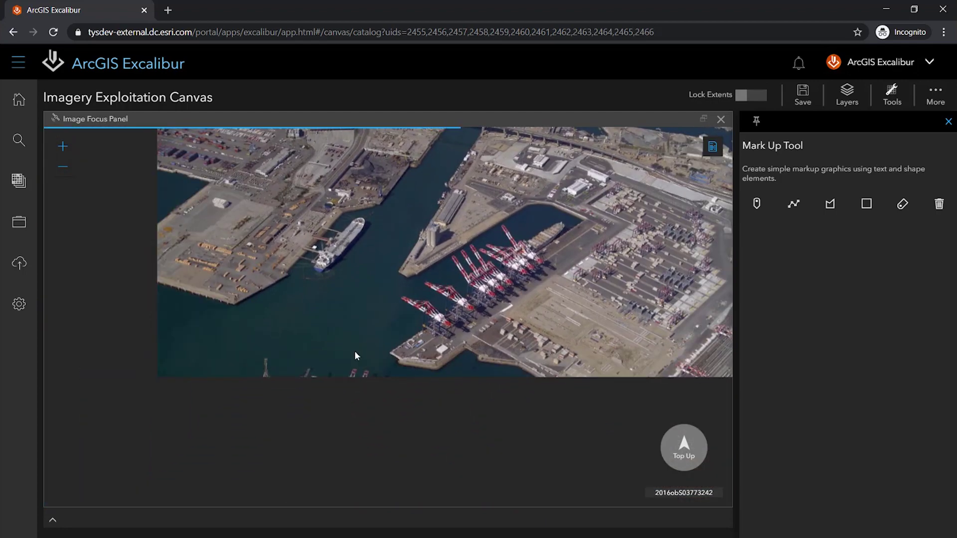
{"action": "left_click_drag", "start_coordinate": [444, 327], "coordinate": [369, 332]}
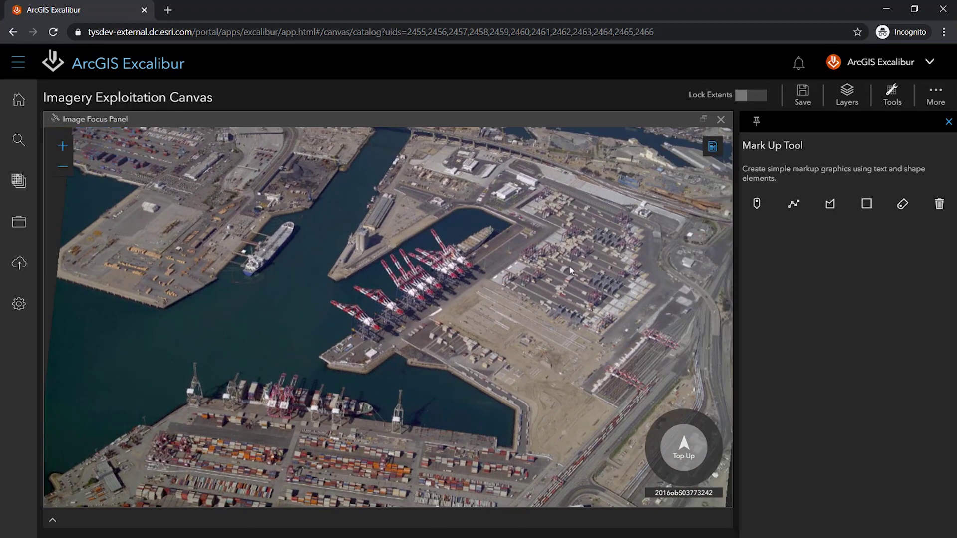
{"action": "left_click", "coordinate": [868, 205]}
{"action": "left_click_drag", "start_coordinate": [505, 205], "coordinate": [378, 304]}
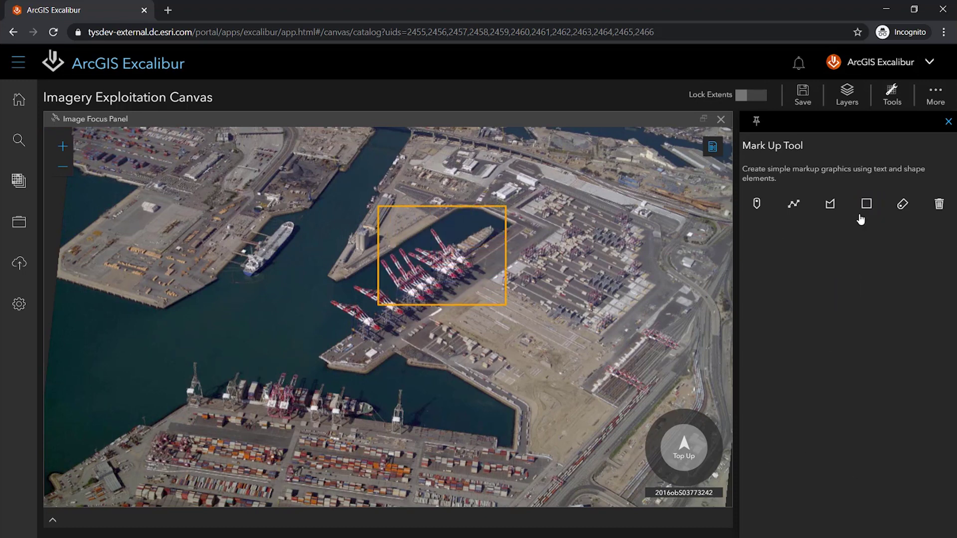
- Mark up the image with a second rectangle around the ship and cranes at the container terminal south of the basin
{"action": "left_click", "coordinate": [867, 204]}
{"action": "left_click_drag", "start_coordinate": [189, 349], "coordinate": [202, 363]}
{"action": "left_click_drag", "start_coordinate": [245, 392], "coordinate": [393, 444]}
- Add the text label "Cargo Loading" on the open water between the two rectangles
{"action": "left_click", "coordinate": [903, 208]}
{"action": "left_click", "coordinate": [807, 286]}
{"action": "type", "text": "Cargo"}
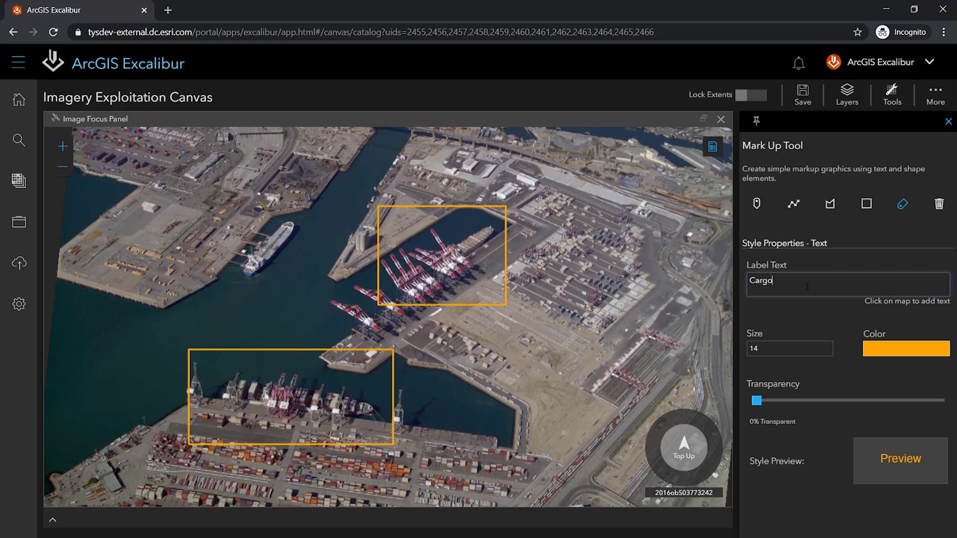
{"action": "type", "text": " Loading"}
{"action": "left_click", "coordinate": [246, 302]}
- Draw two markup lines connecting the "Cargo Loading" label to each of the two rectangles
{"action": "left_click", "coordinate": [794, 204]}
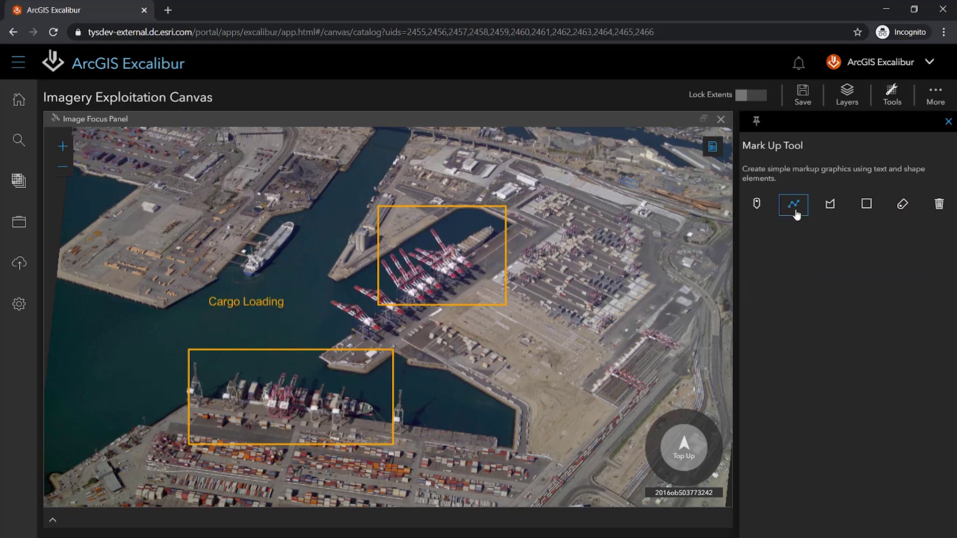
{"action": "left_click", "coordinate": [276, 294]}
{"action": "double_click", "coordinate": [375, 218]}
{"action": "left_click", "coordinate": [789, 209]}
{"action": "left_click", "coordinate": [245, 311]}
{"action": "double_click", "coordinate": [269, 349]}
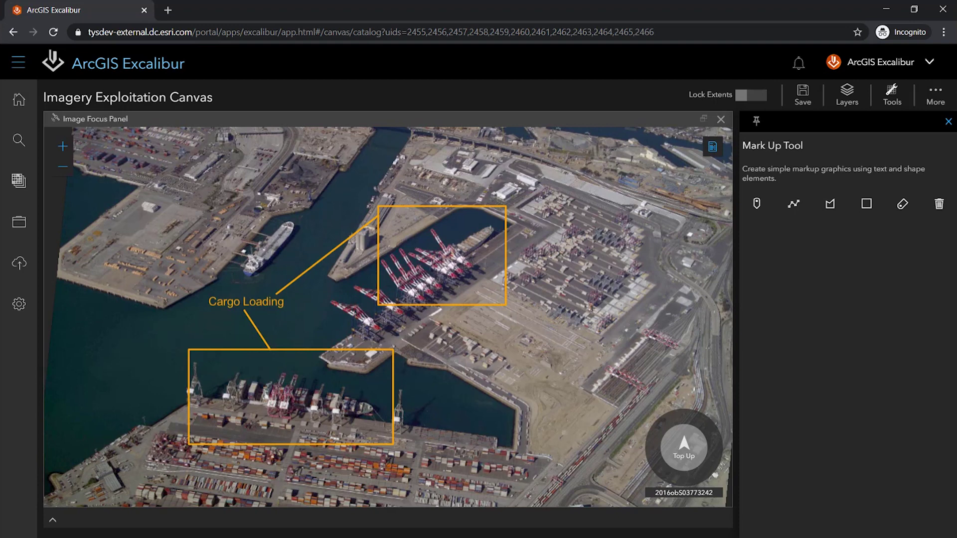
- Save the work as a new imagery project titled "Cargo Loading" with the instructions "Identify activity at Port" and the tag "Port"
{"action": "left_click", "coordinate": [806, 95]}
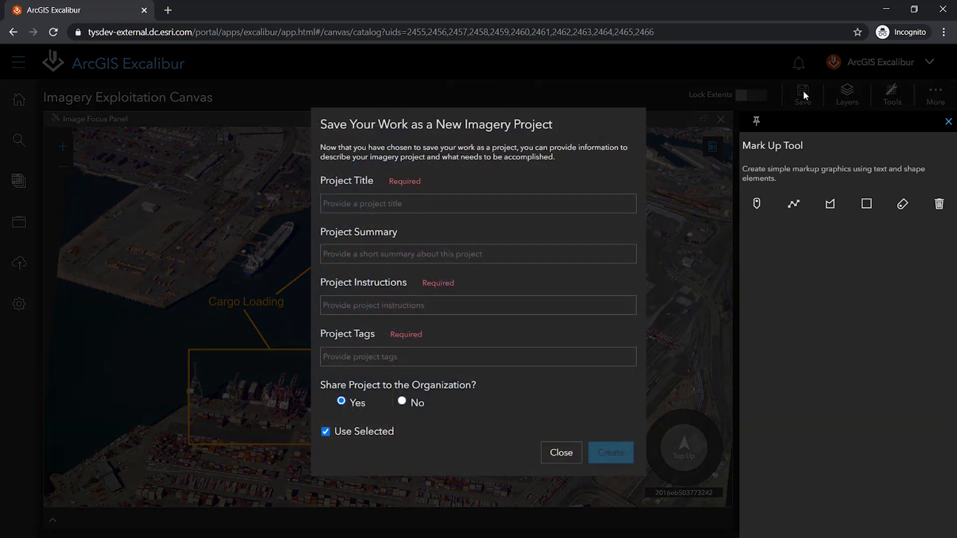
{"action": "left_click", "coordinate": [389, 204]}
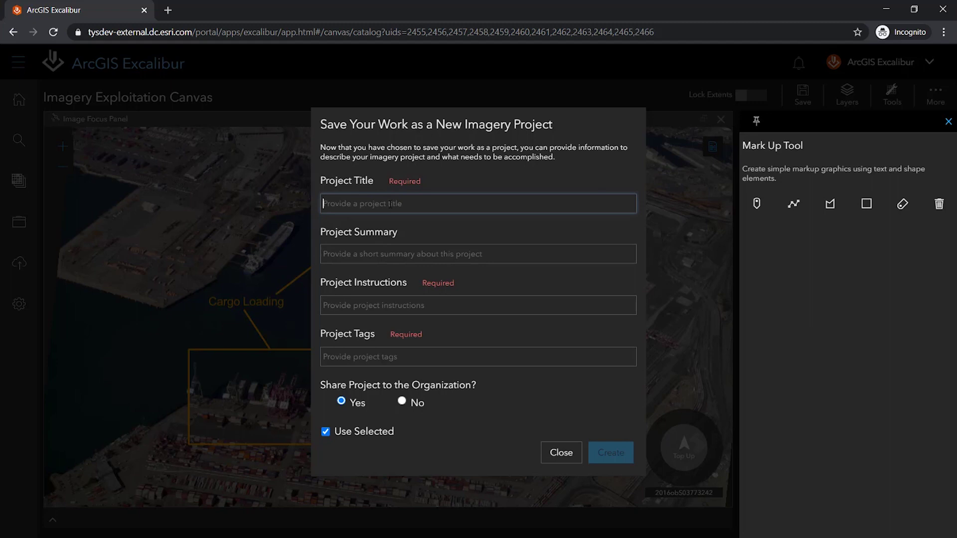
{"action": "left_click", "coordinate": [389, 204]}
{"action": "type", "text": "Cargo Lodi"}
{"action": "key", "text": "BackSpace"}
{"action": "key", "text": "BackSpace"}
{"action": "type", "text": "ading"}
{"action": "left_click", "coordinate": [372, 307]}
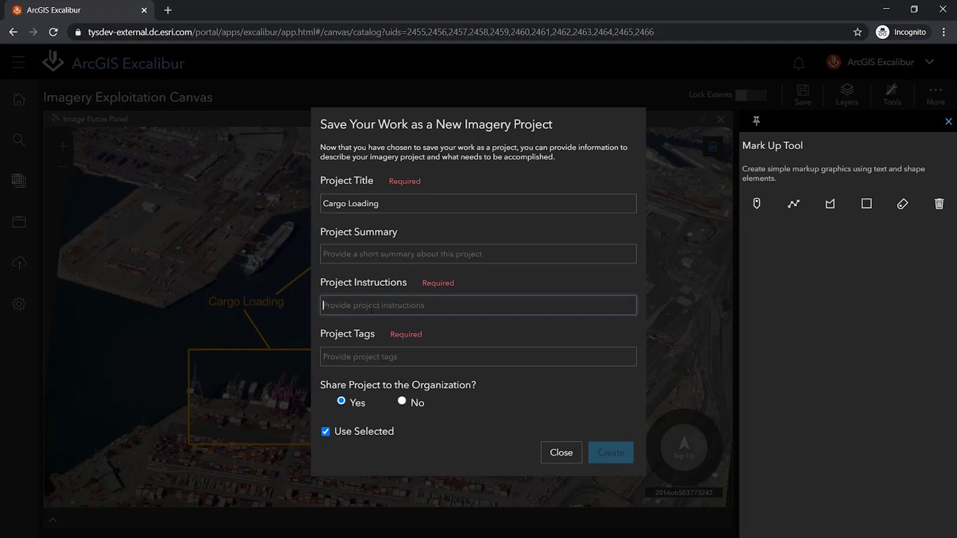
{"action": "type", "text": "Identify activity at Port"}
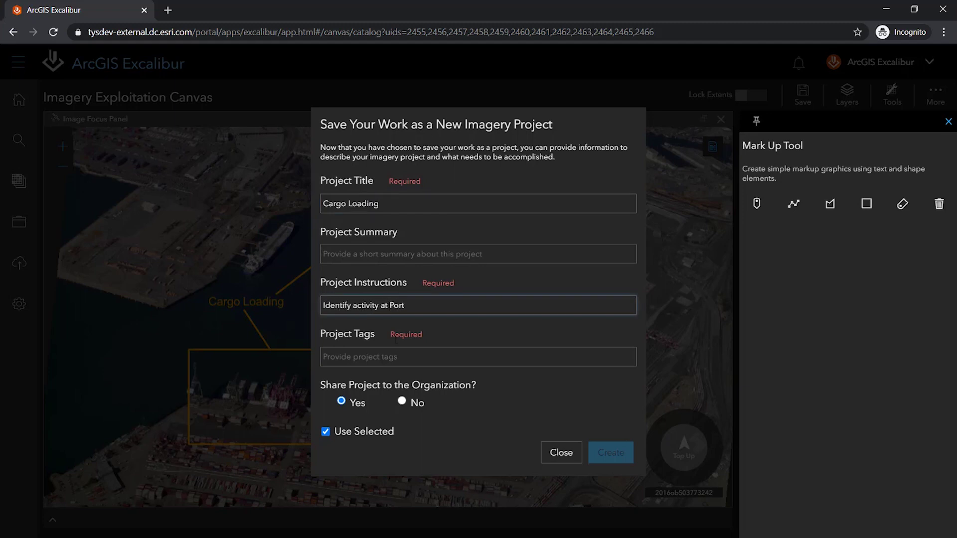
{"action": "key", "text": "Tab"}
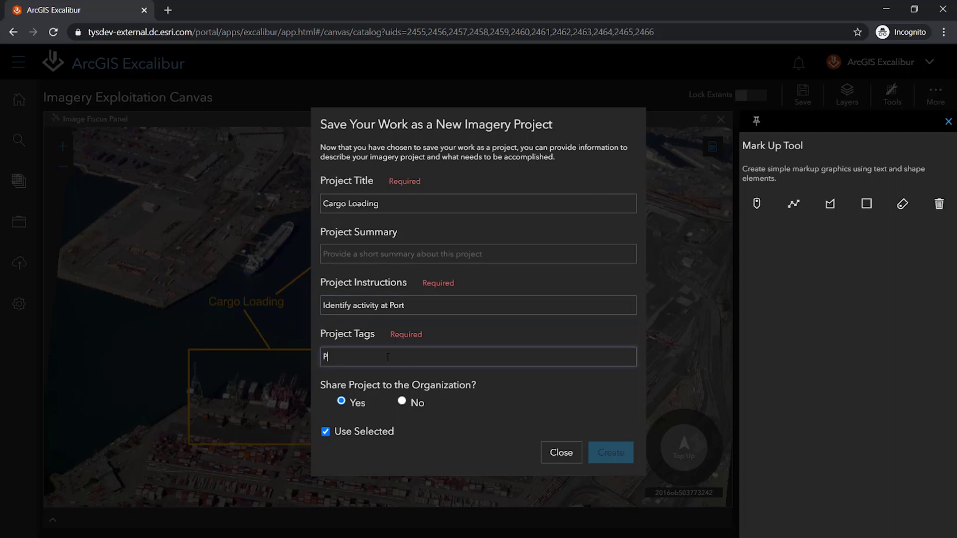
{"action": "type", "text": "Port"}
{"action": "left_click", "coordinate": [611, 454]}
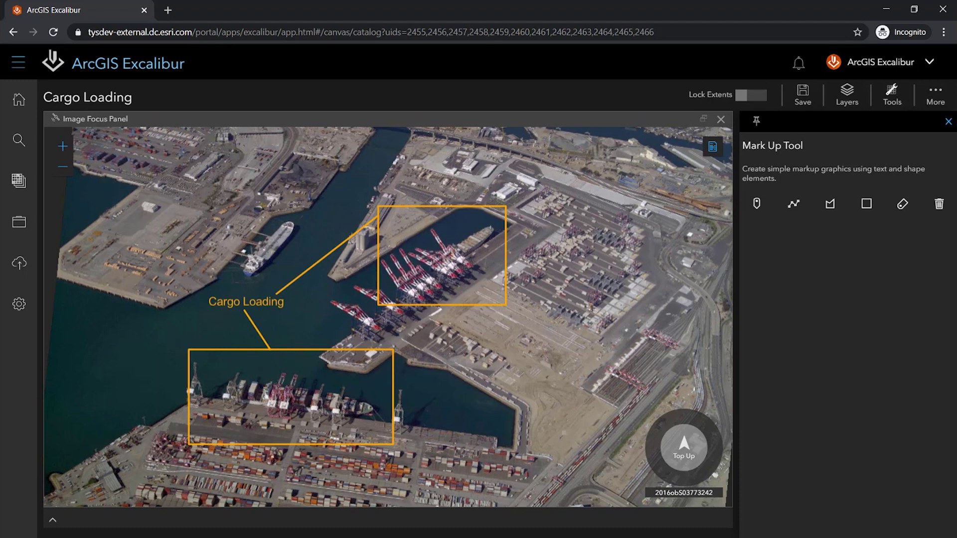
- Start an image report and sketch an area of interest enclosing both rectangles, the label and the ship across the channel
{"action": "left_click", "coordinate": [892, 93]}
{"action": "left_click", "coordinate": [808, 335]}
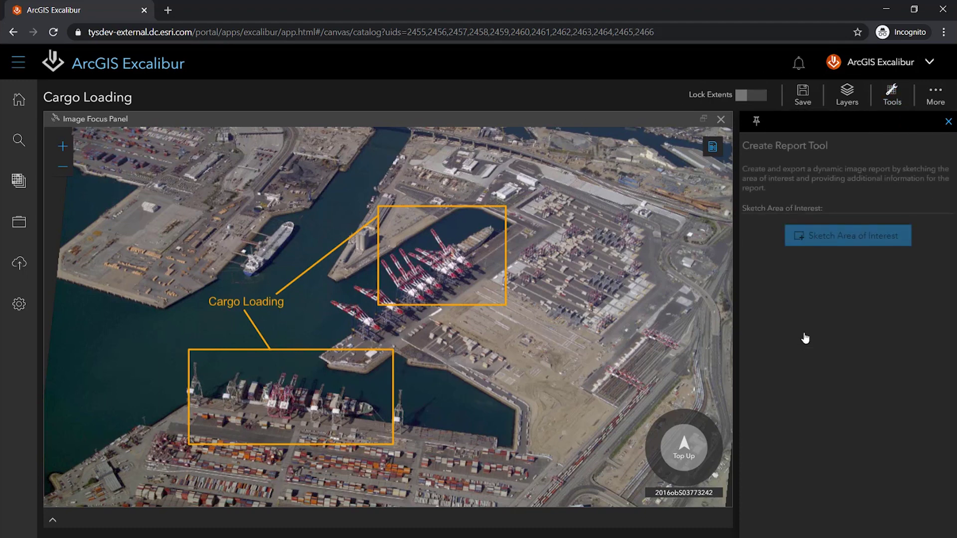
{"action": "left_click", "coordinate": [830, 241]}
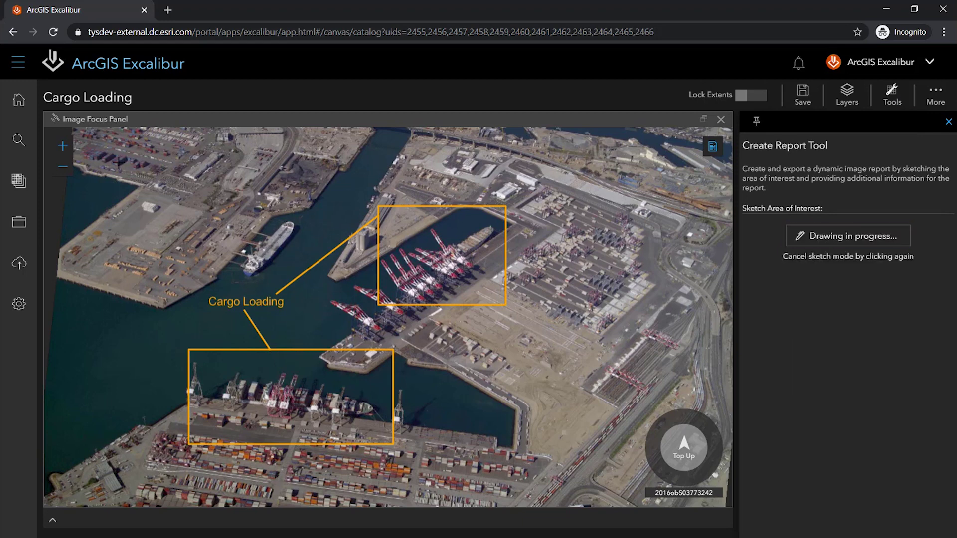
{"action": "left_click_drag", "start_coordinate": [116, 163], "coordinate": [266, 287]}
{"action": "left_click_drag", "start_coordinate": [333, 338], "coordinate": [582, 481]}
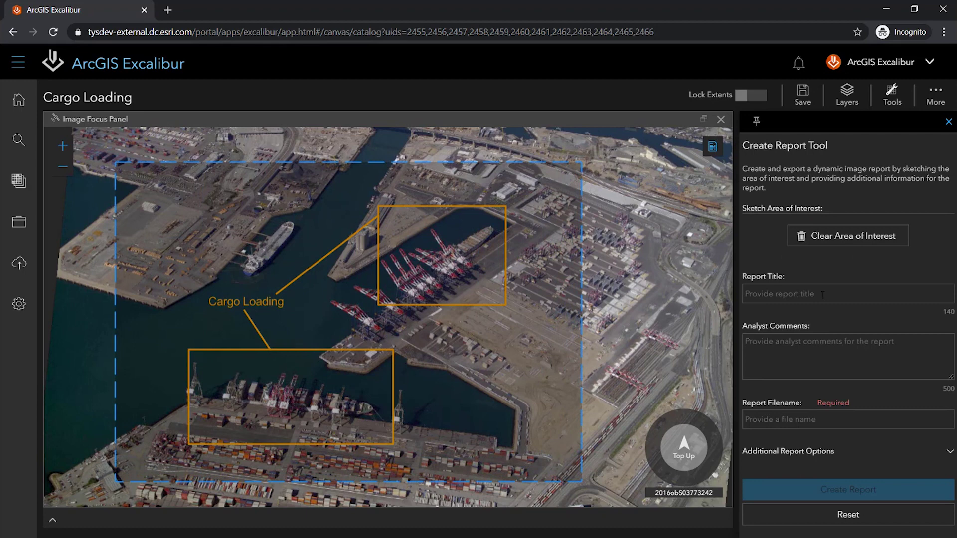
- Set both the report title and the report filename to "Cargo Loading"
{"action": "left_click", "coordinate": [823, 295]}
{"action": "type", "text": "Carg"}
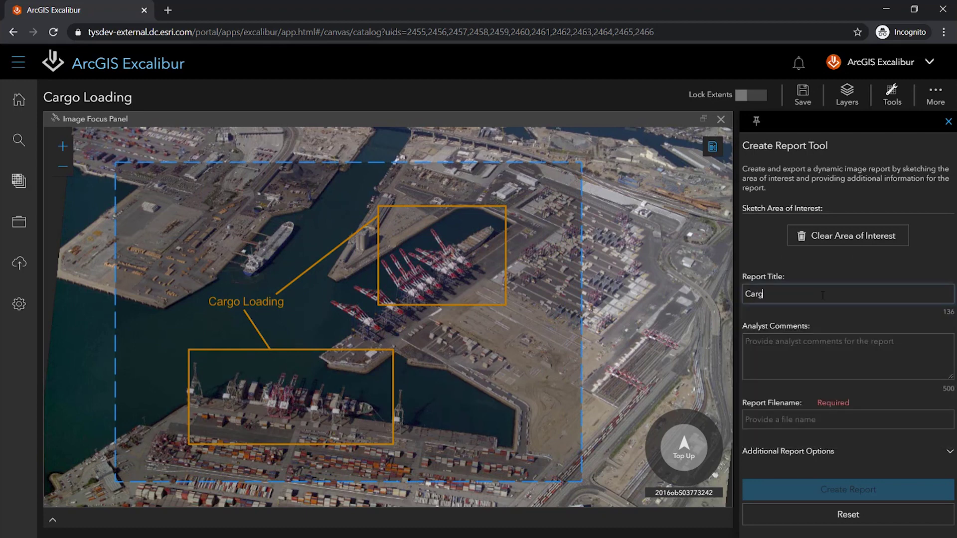
{"action": "type", "text": "o Loading"}
{"action": "key", "text": "ctrl+a"}
{"action": "key", "text": "ctrl+c"}
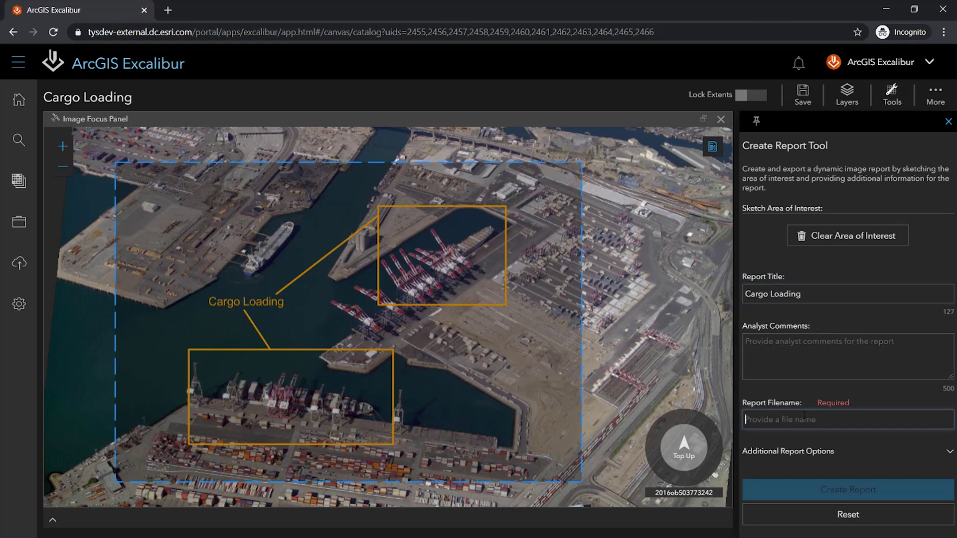
{"action": "left_click", "coordinate": [804, 419]}
{"action": "key", "text": "ctrl+v"}
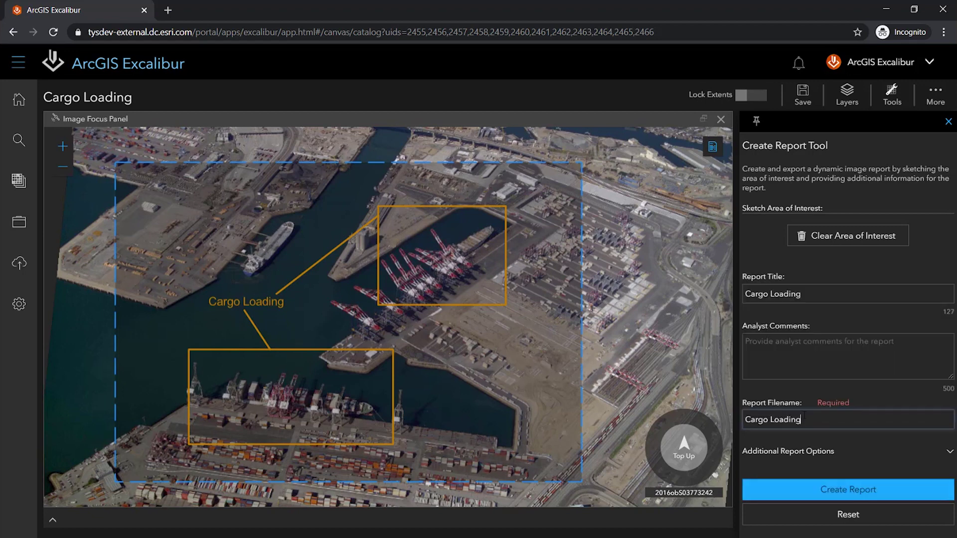
- Enable dark mode and uploading a copy to the portal account in the additional report options, and create the report
{"action": "left_click", "coordinate": [948, 454]}
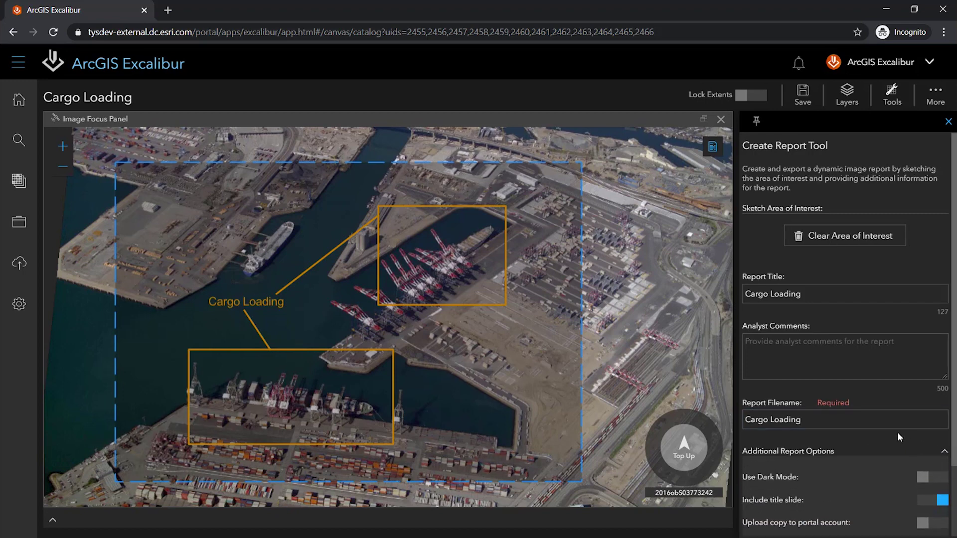
{"action": "scroll", "coordinate": [897, 432], "scroll_direction": "down", "scroll_amount": 2}
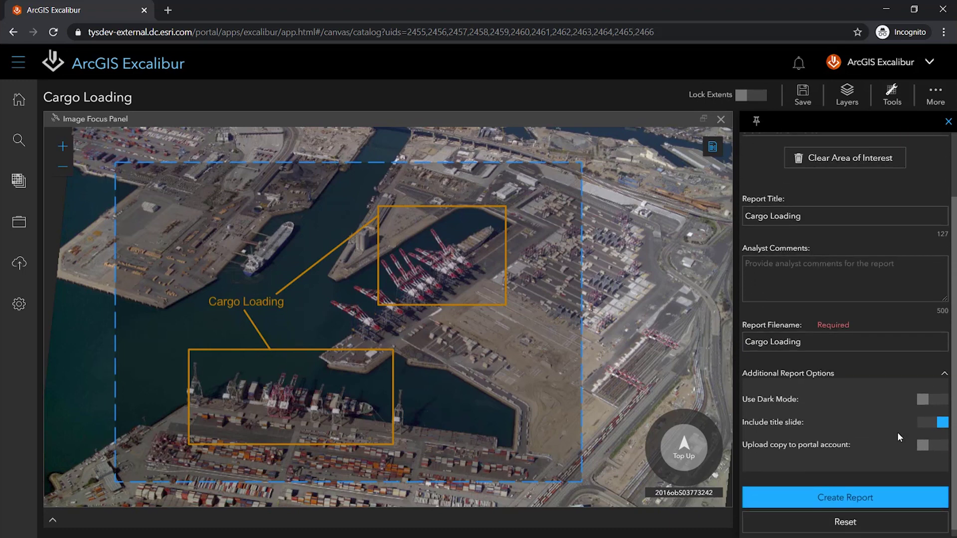
{"action": "left_click", "coordinate": [923, 405]}
{"action": "left_click", "coordinate": [926, 449]}
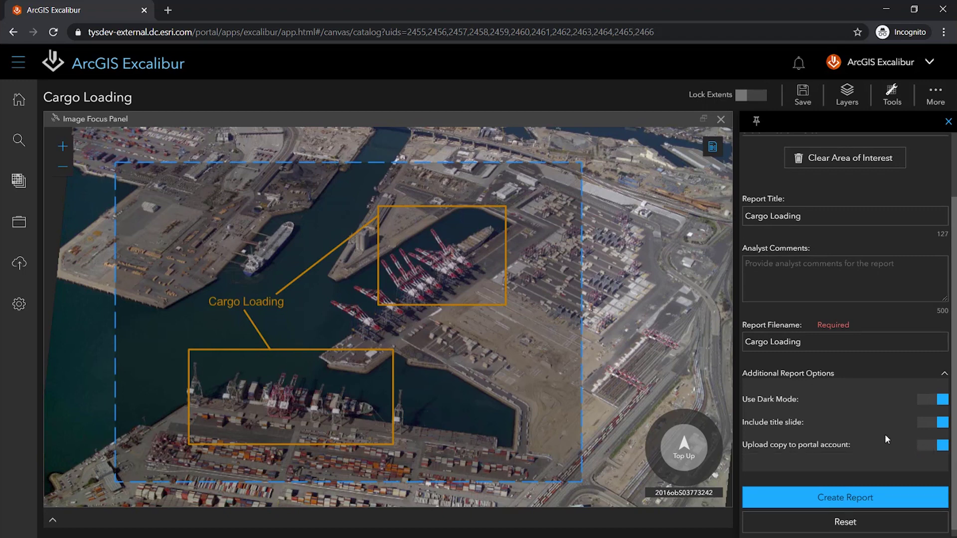
{"action": "left_click", "coordinate": [856, 499]}
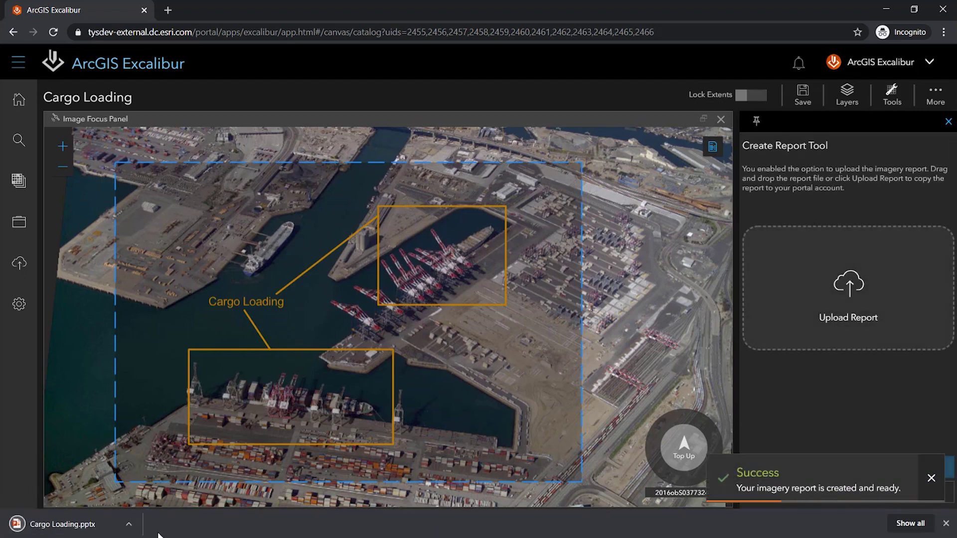
- Open the downloaded Cargo Loading.pptx in PowerPoint, review the slide with the annotated image, and close the presentation
{"action": "left_click", "coordinate": [129, 525]}
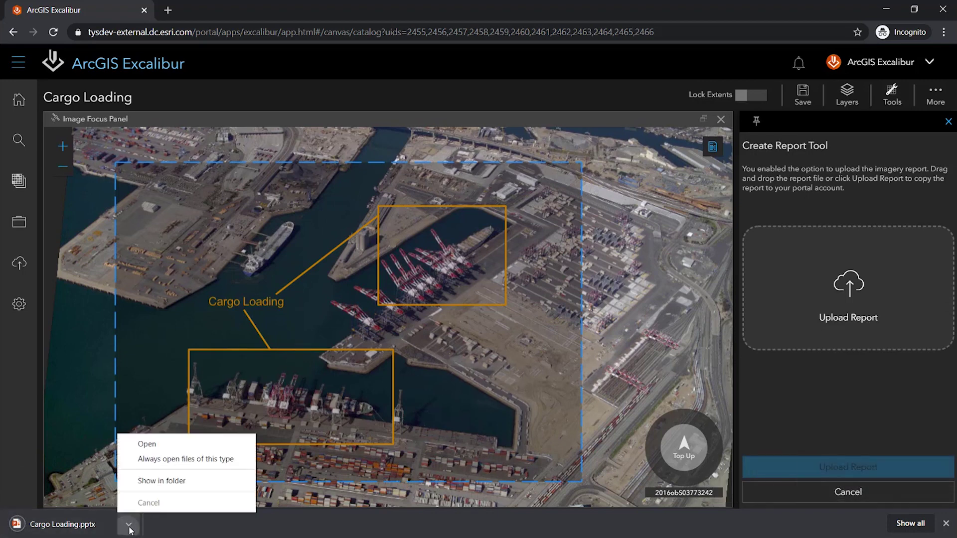
{"action": "left_click", "coordinate": [168, 481]}
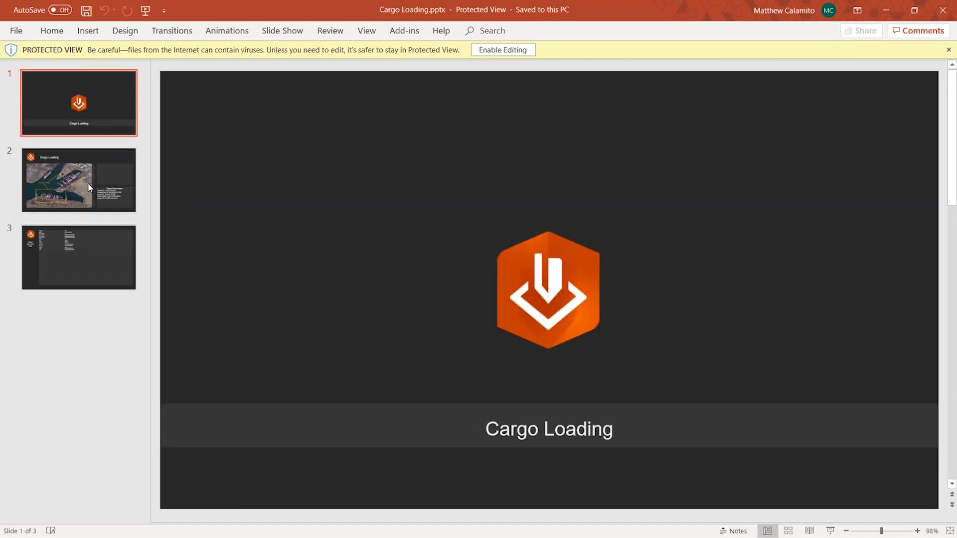
{"action": "left_click", "coordinate": [88, 185]}
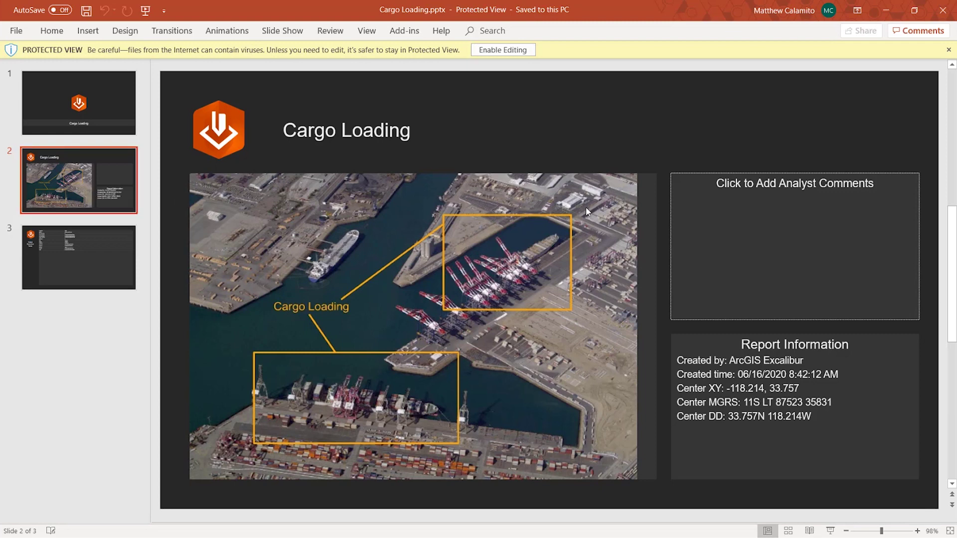
{"action": "left_click", "coordinate": [943, 10]}
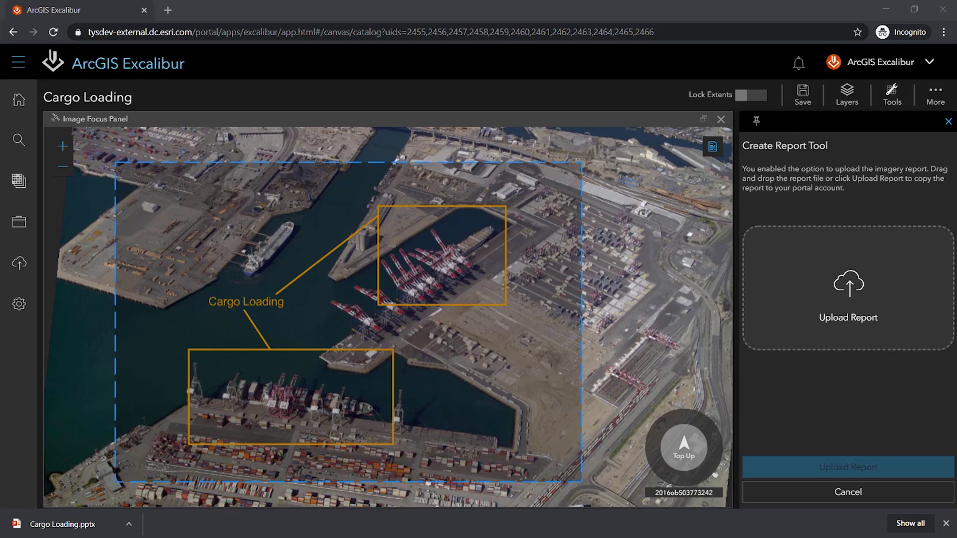
- Upload Cargo Loading.pptx to the portal account, check the app notices, and dismiss the browser's download bar
{"action": "left_click_drag", "start_coordinate": [62, 524], "coordinate": [853, 307]}
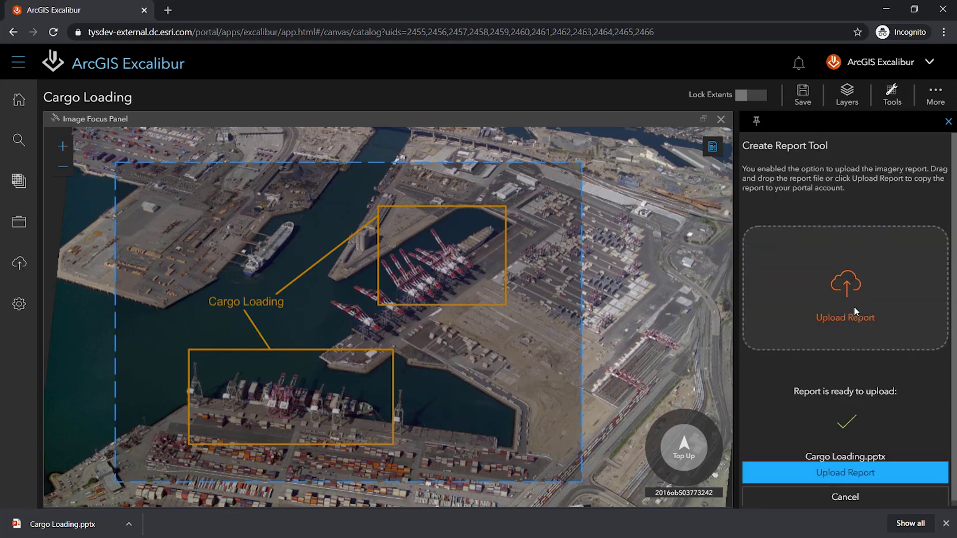
{"action": "left_click", "coordinate": [808, 477]}
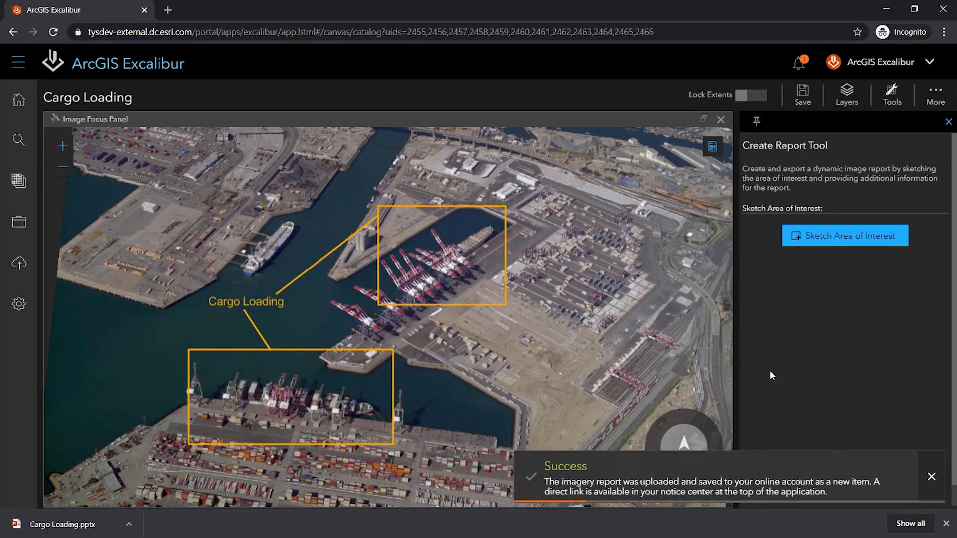
{"action": "left_click", "coordinate": [800, 64]}
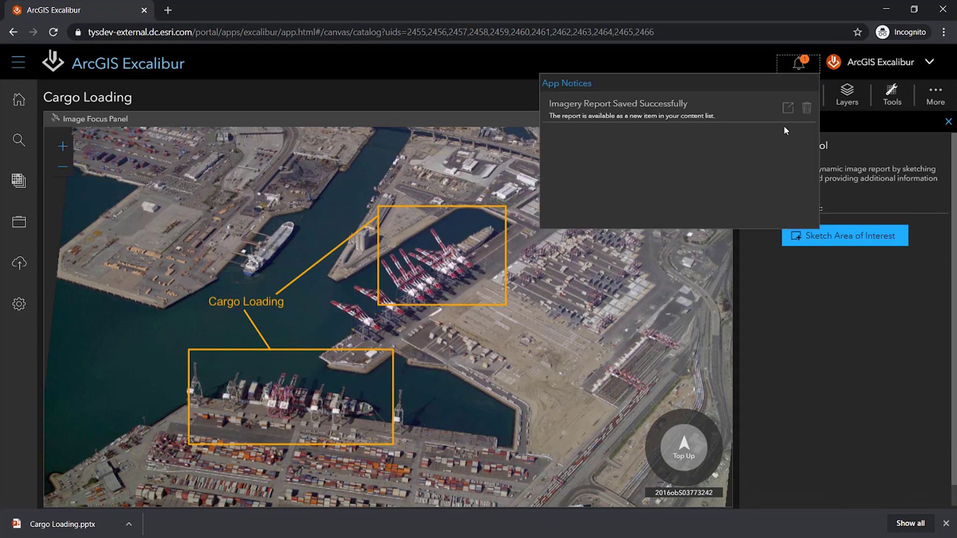
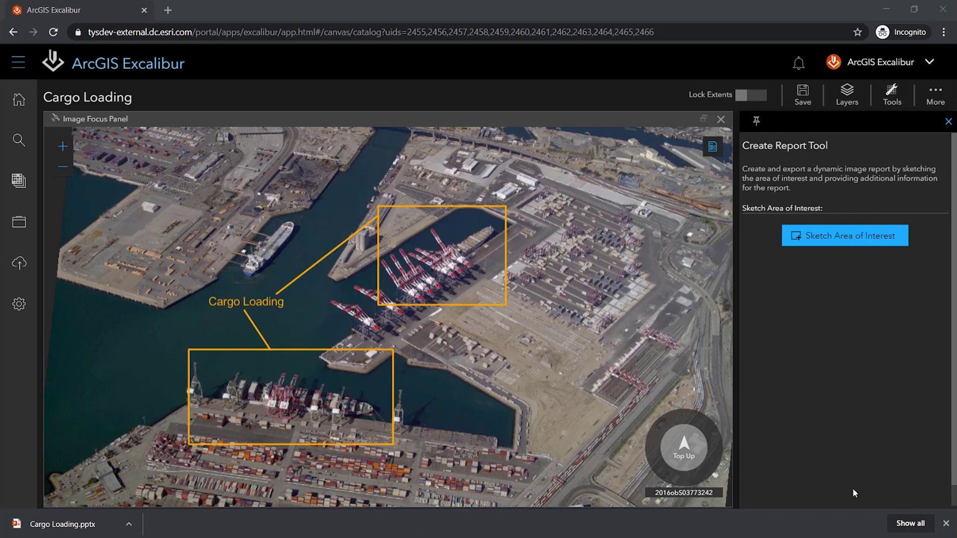
{"action": "left_click", "coordinate": [946, 523]}
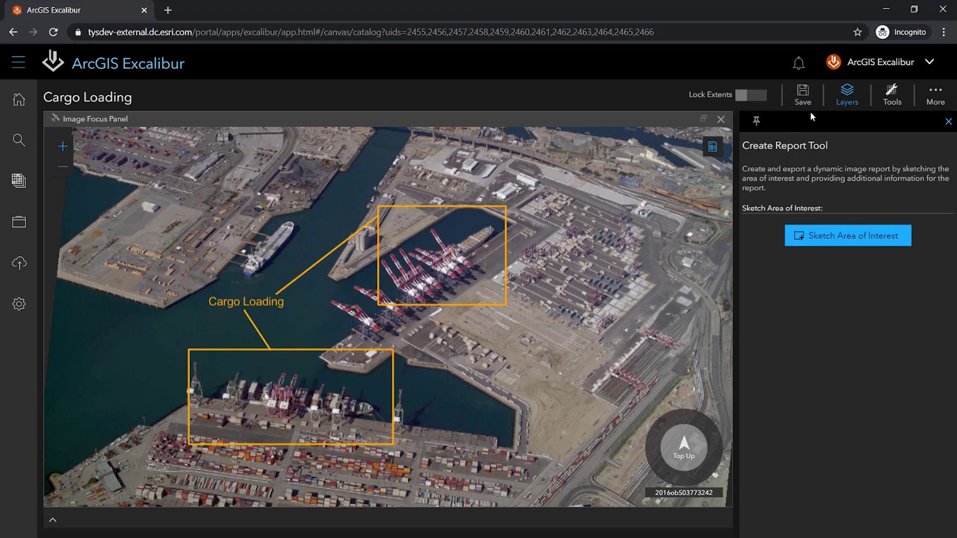
- Hide the Markup layer in the image view and close the Image Focus Panel
{"action": "left_click", "coordinate": [847, 97]}
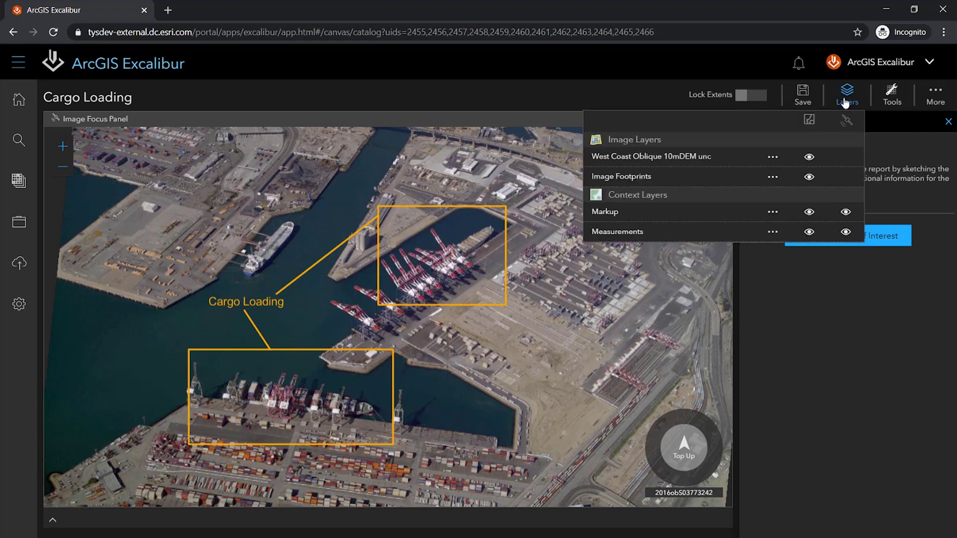
{"action": "left_click", "coordinate": [847, 214]}
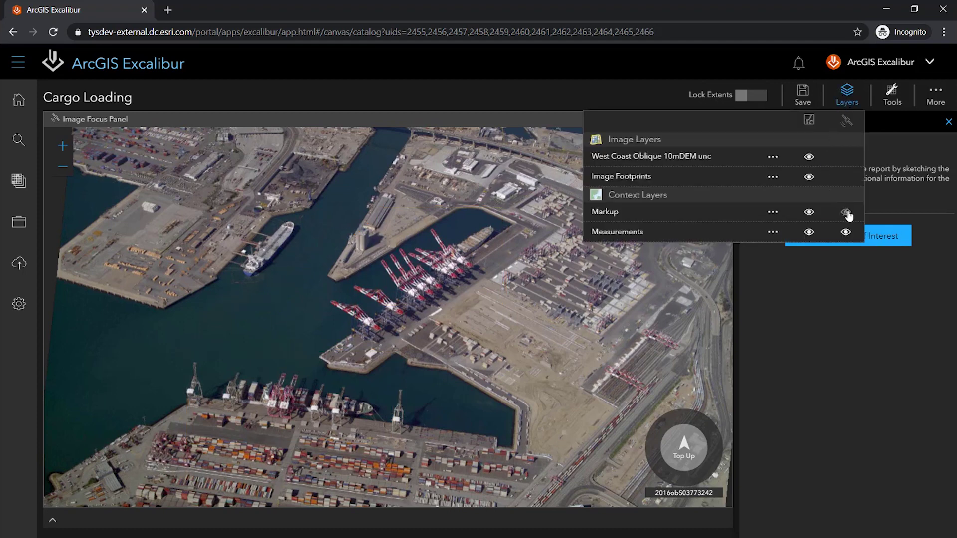
{"action": "left_click", "coordinate": [846, 99]}
{"action": "left_click", "coordinate": [721, 121]}
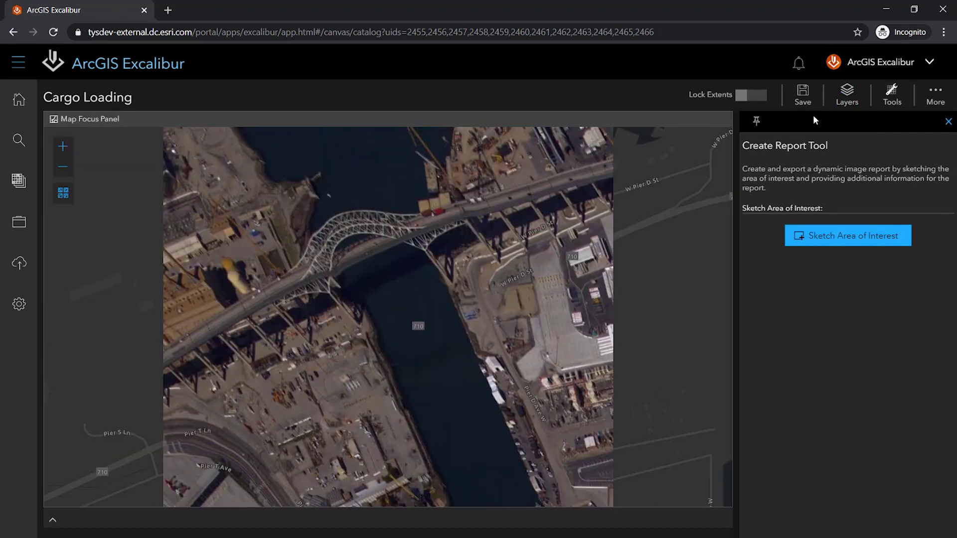
- Open the Swipe tool for the port terminals around East Basin on the map
{"action": "scroll", "coordinate": [412, 434], "scroll_direction": "down", "scroll_amount": 2}
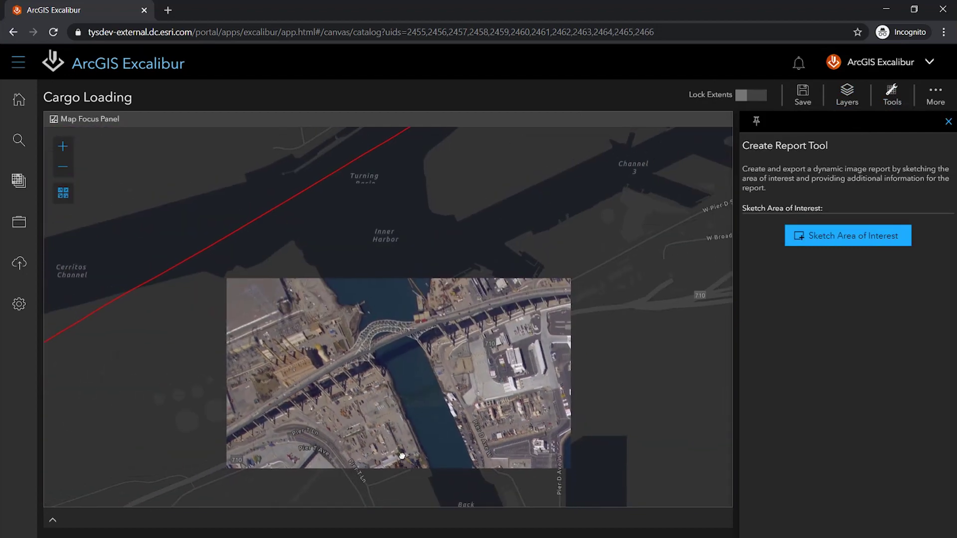
{"action": "left_click_drag", "start_coordinate": [402, 470], "coordinate": [391, 241]}
{"action": "left_click_drag", "start_coordinate": [550, 204], "coordinate": [459, 282]}
{"action": "scroll", "coordinate": [460, 283], "scroll_direction": "down", "scroll_amount": 1}
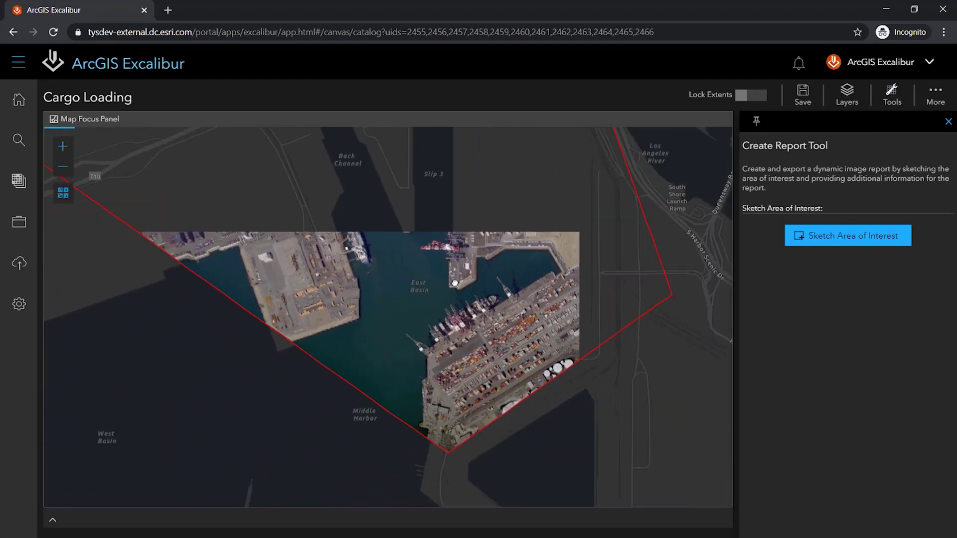
{"action": "left_click", "coordinate": [891, 92]}
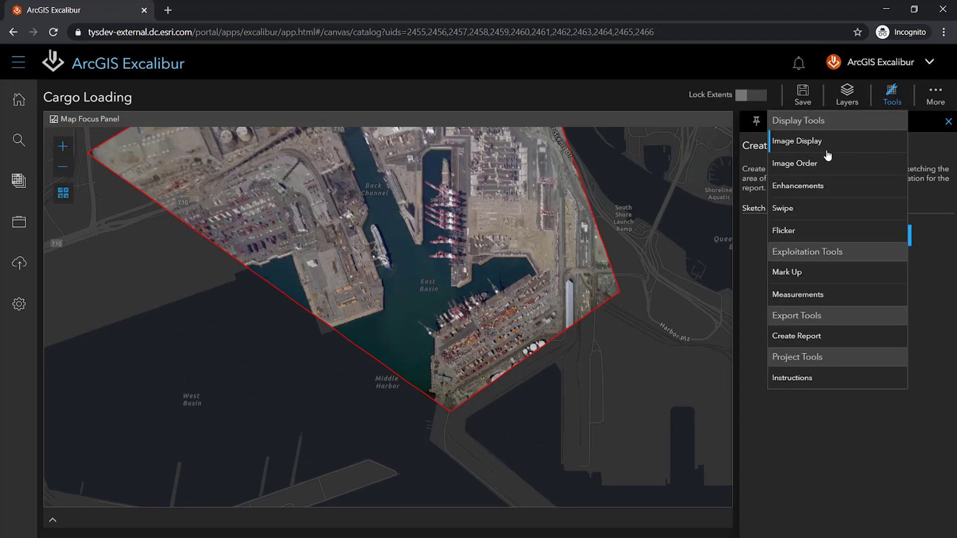
{"action": "left_click", "coordinate": [806, 209]}
{"action": "left_click_drag", "start_coordinate": [442, 224], "coordinate": [376, 293]}
{"action": "scroll", "coordinate": [376, 293], "scroll_direction": "up", "scroll_amount": 1}
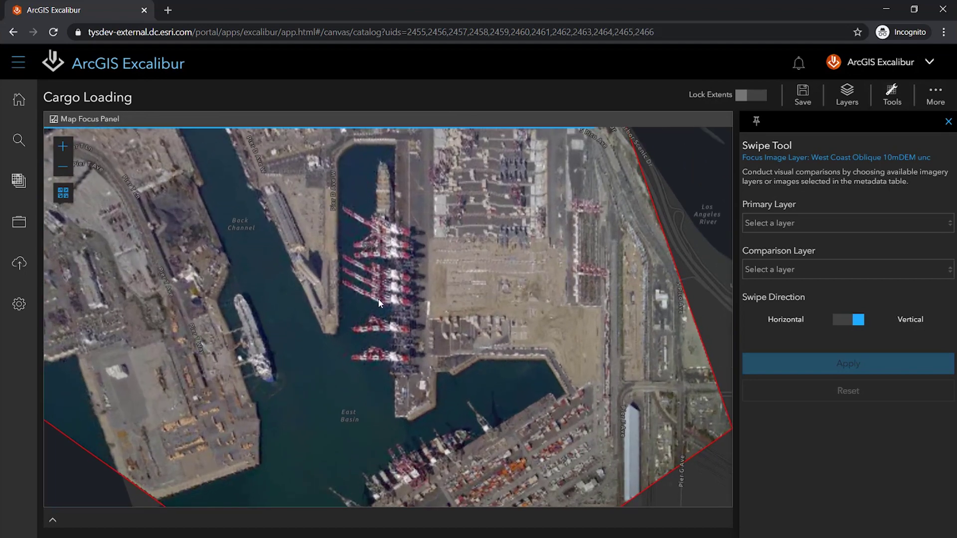
- Change the map's basemap to Imagery and collapse the basemap gallery
{"action": "left_click", "coordinate": [63, 193]}
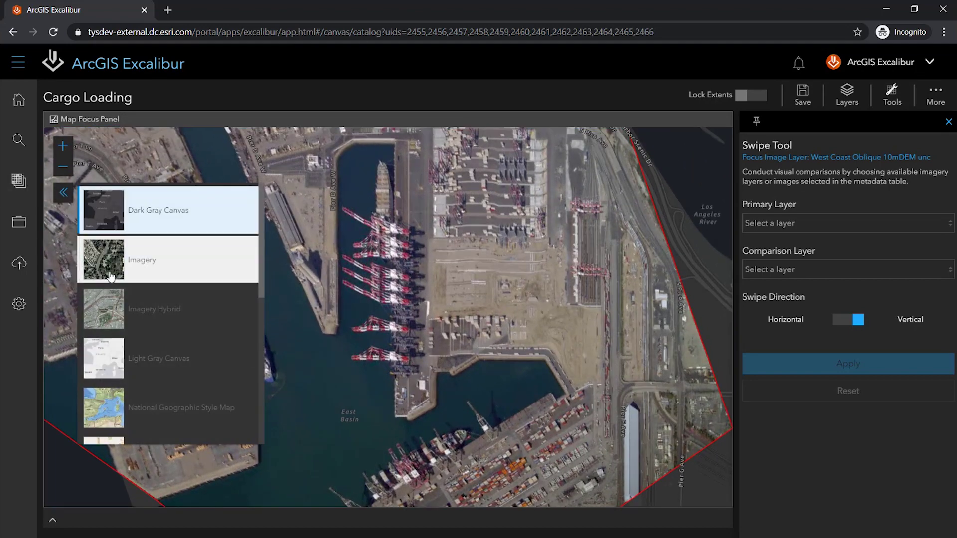
{"action": "left_click", "coordinate": [121, 250]}
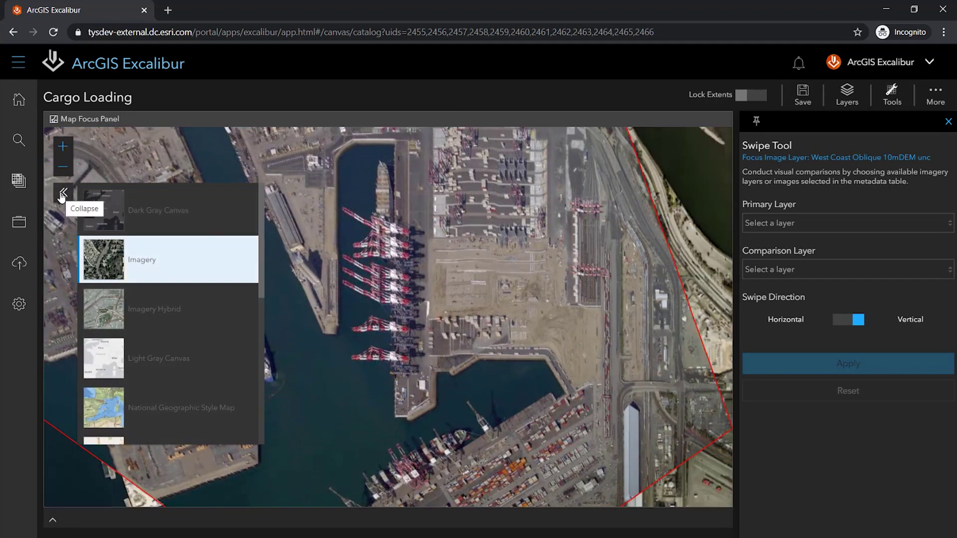
{"action": "left_click", "coordinate": [63, 193]}
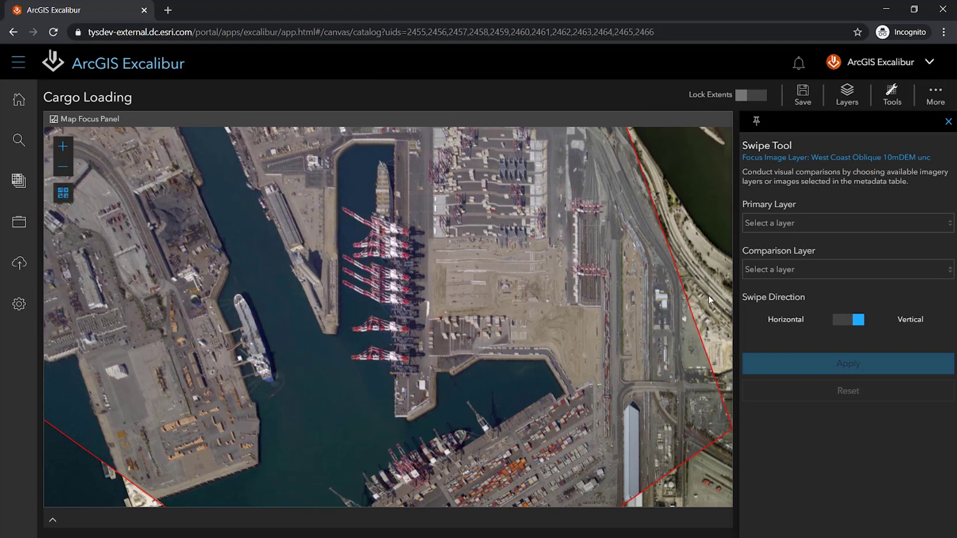
- Apply a swipe with Web Map as primary and West Coast Oblique 10mDEM unc as comparison layer, and compare the ship in Back Channel
{"action": "left_click", "coordinate": [878, 225]}
{"action": "left_click", "coordinate": [860, 246]}
{"action": "left_click", "coordinate": [855, 269]}
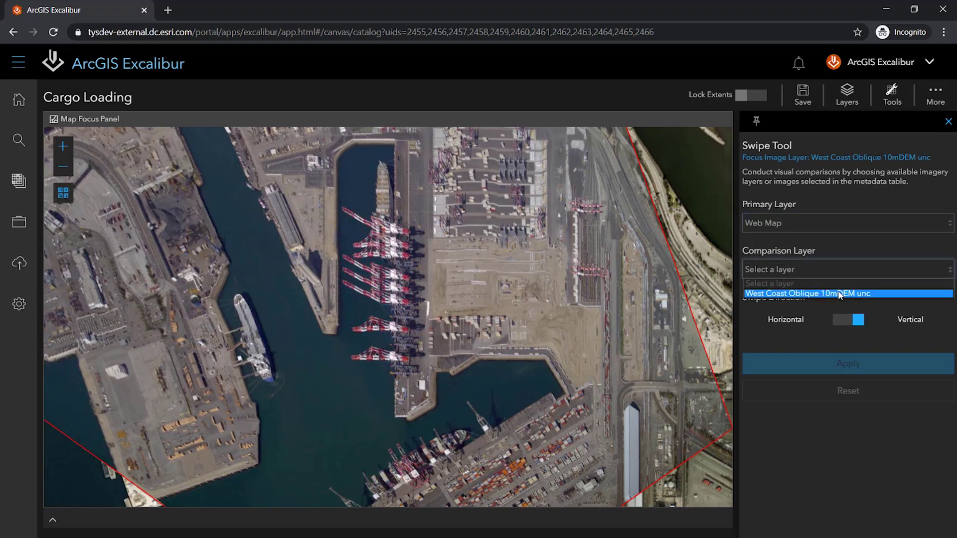
{"action": "left_click", "coordinate": [840, 294]}
{"action": "left_click", "coordinate": [841, 359]}
{"action": "left_click_drag", "start_coordinate": [388, 318], "coordinate": [317, 375]}
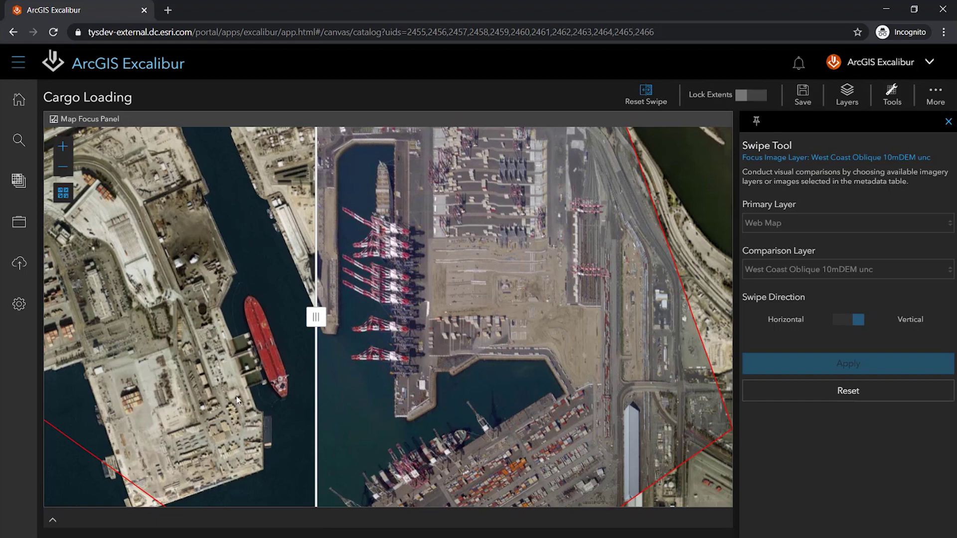
- Return to the home page and open the Imagery Projects list
{"action": "left_click", "coordinate": [13, 99]}
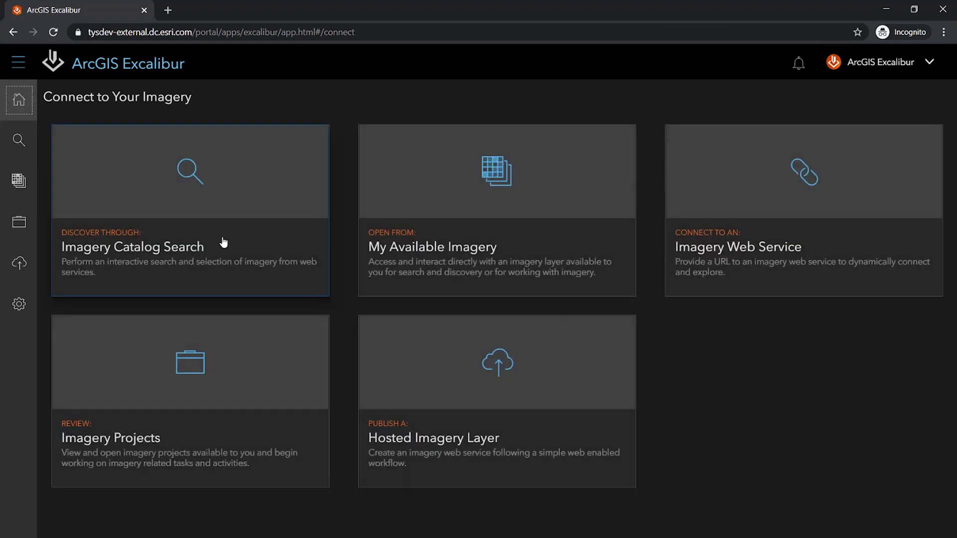
{"action": "left_click", "coordinate": [200, 392]}
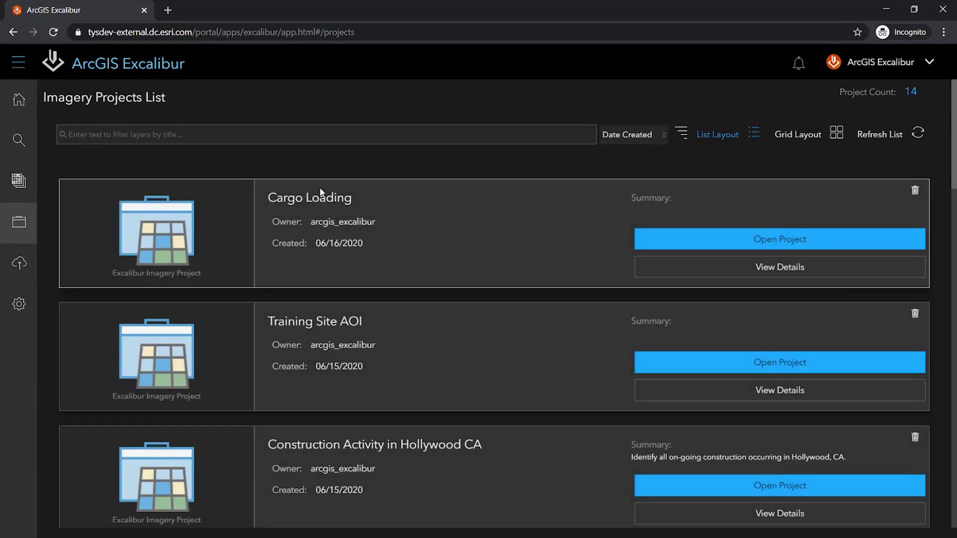